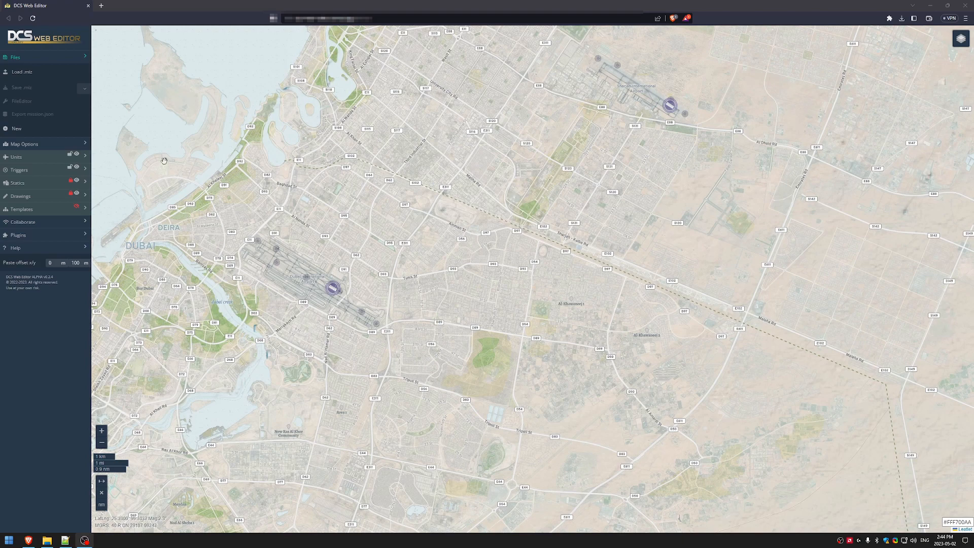
Load the Overwrite.miz mission and check the list of available map theatres.
click(55, 71)
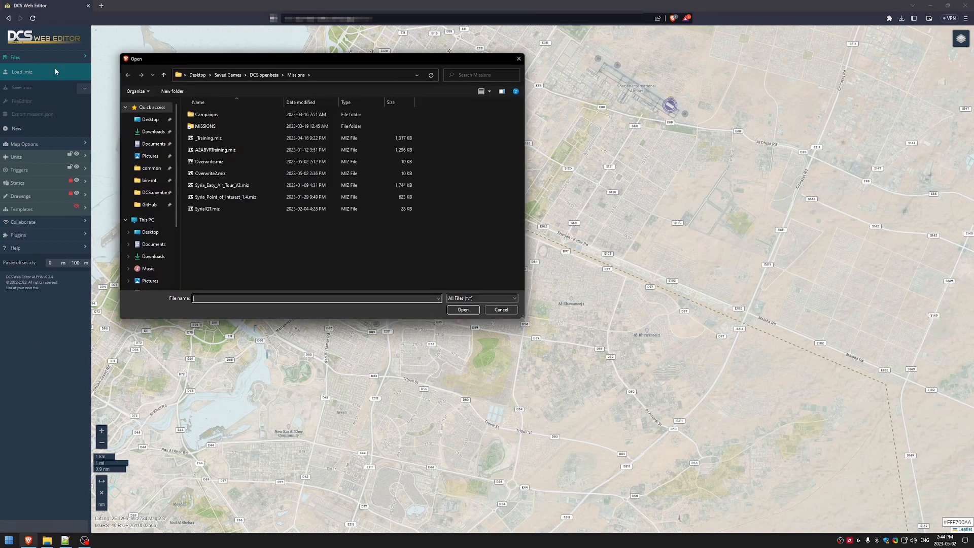
double_click(225, 162)
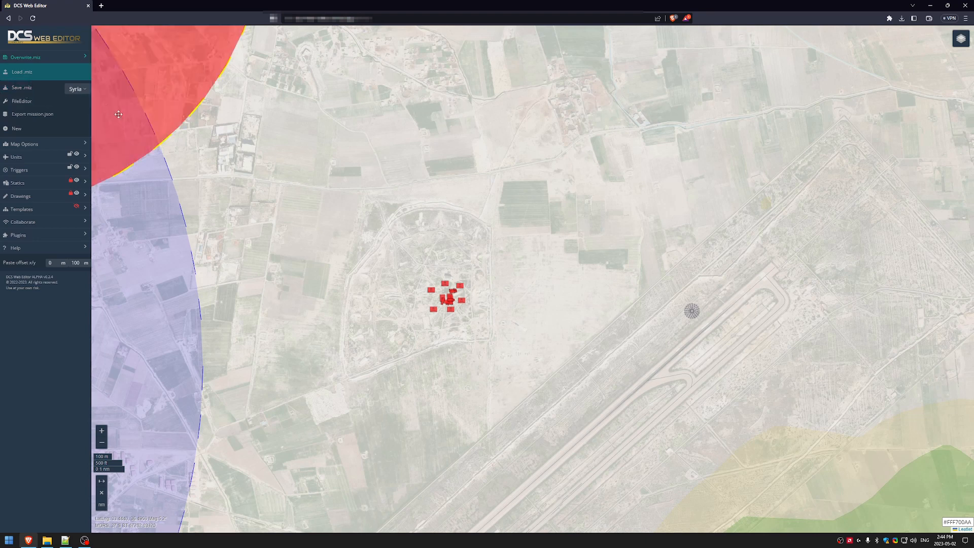
click(84, 92)
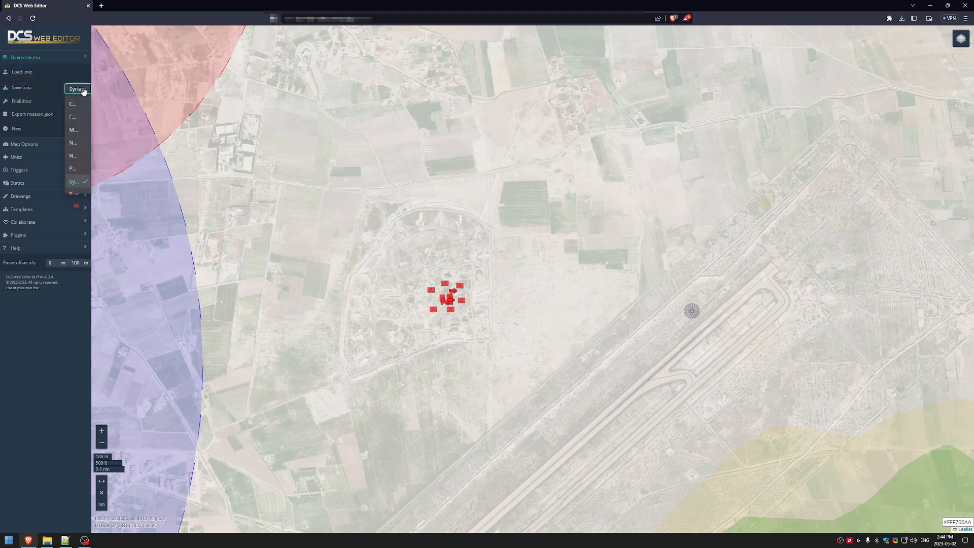
click(81, 90)
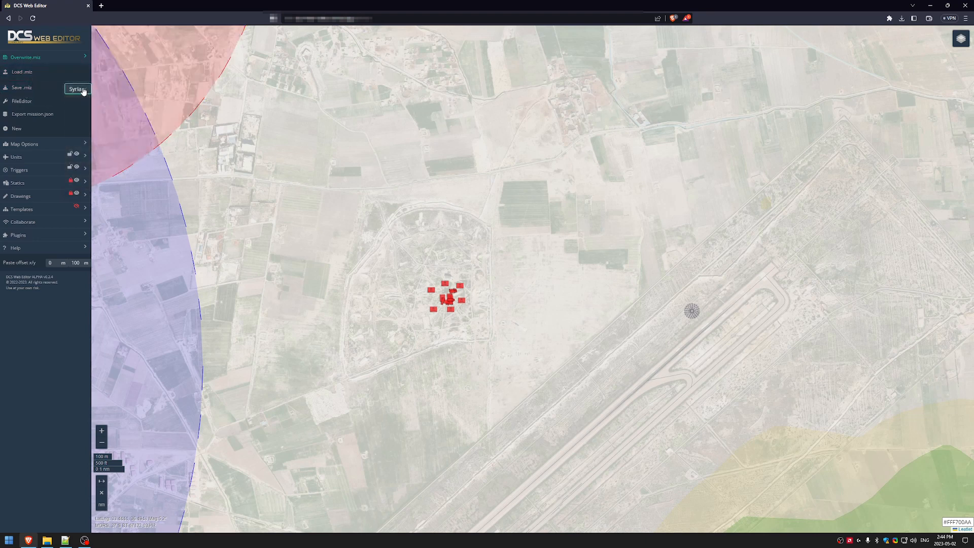
Examine the contents of the mission file inside the loaded .miz archive with the FileEditor.
click(23, 101)
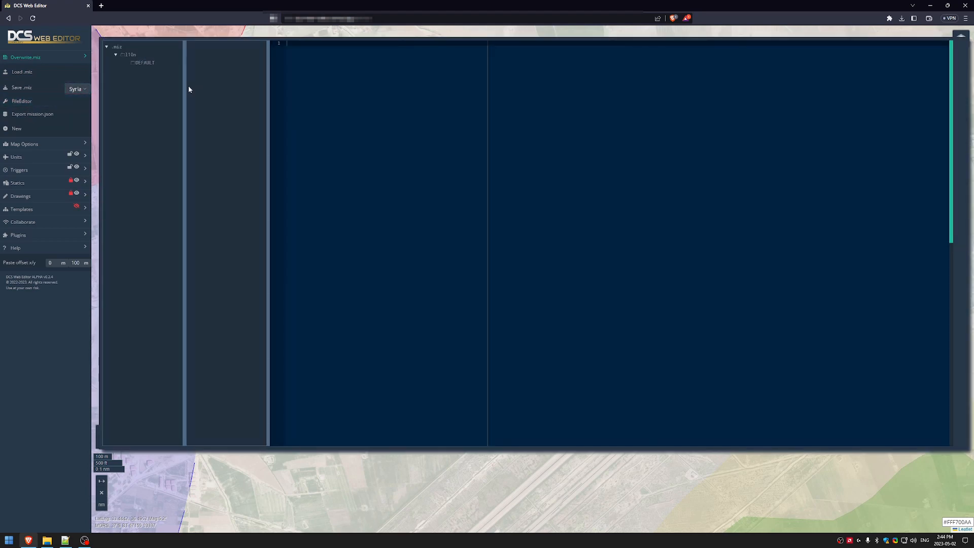
click(116, 47)
click(198, 46)
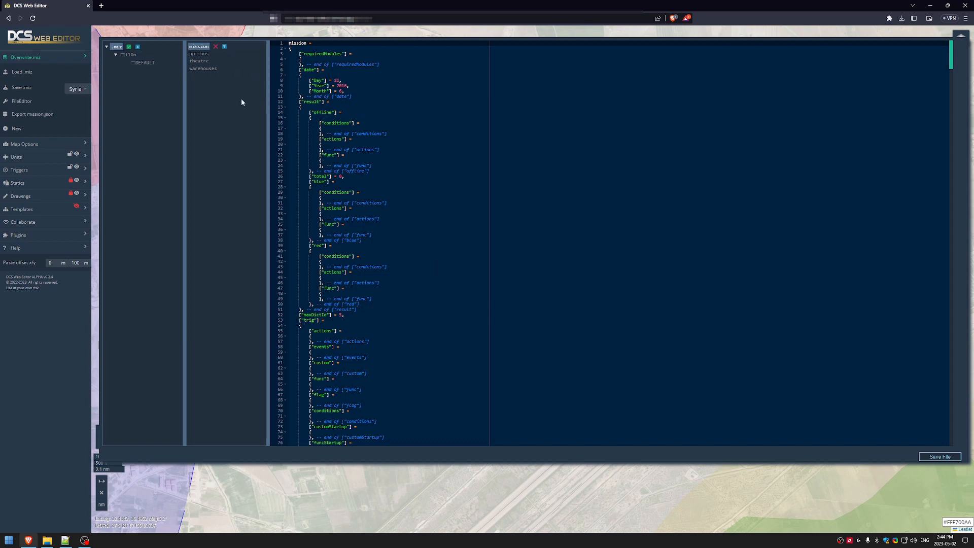
click(33, 101)
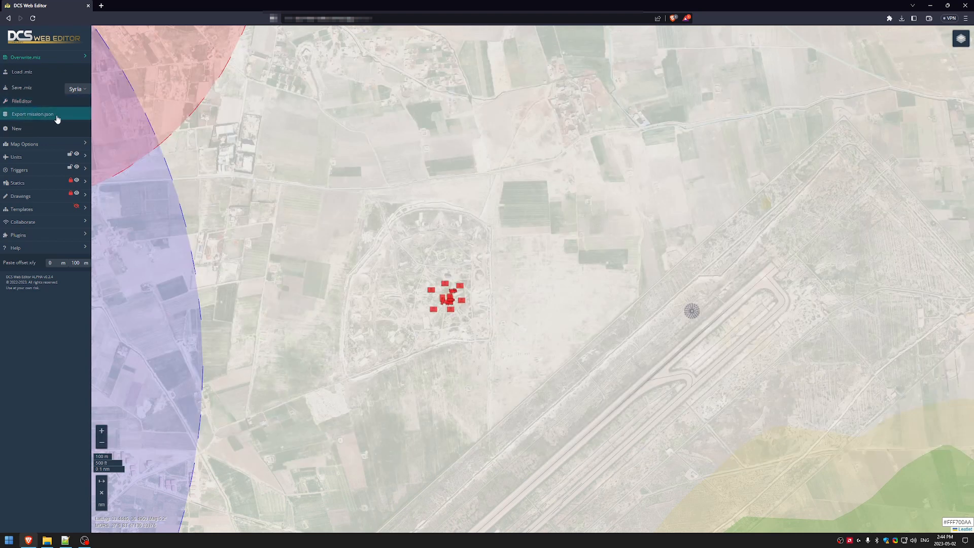
click(36, 101)
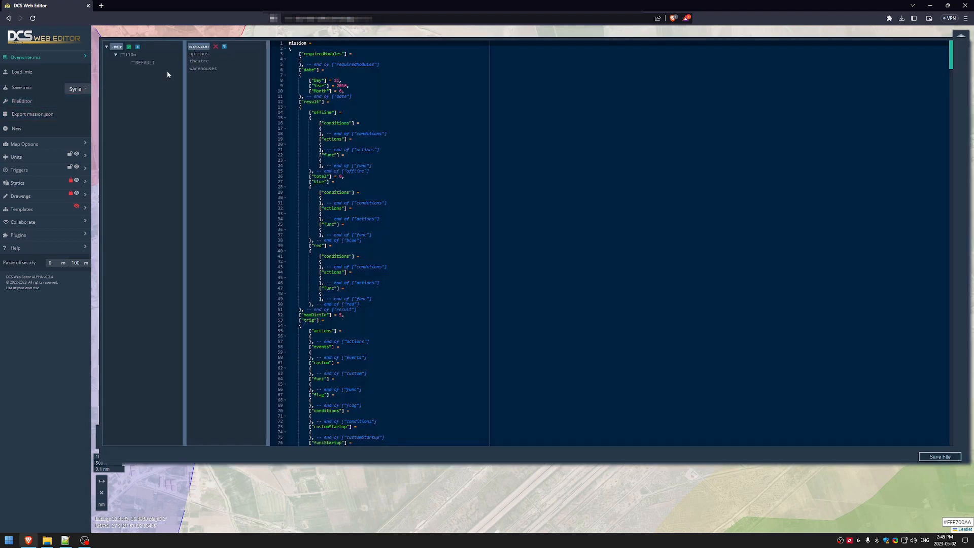
click(25, 103)
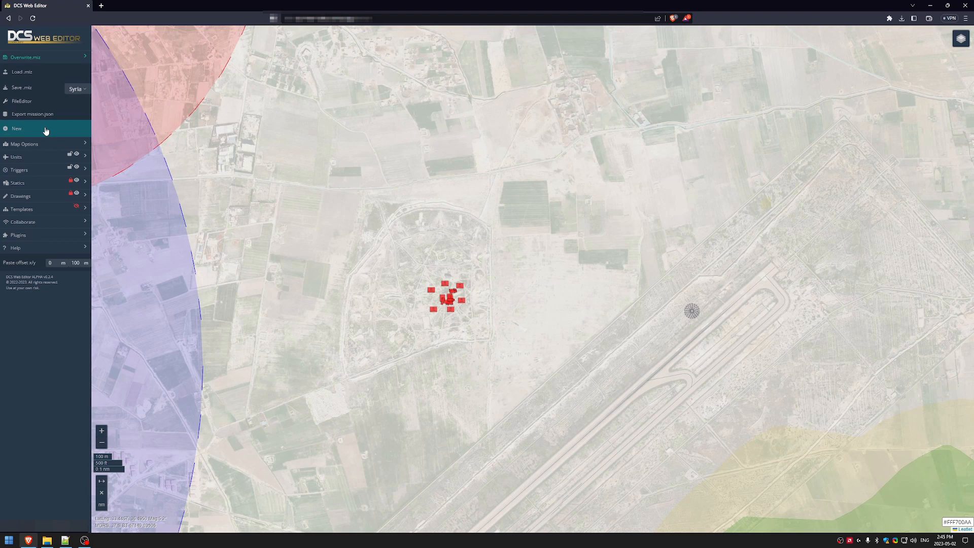
Review the mission's weather settings for clouds, atmosphere and wind.
click(36, 57)
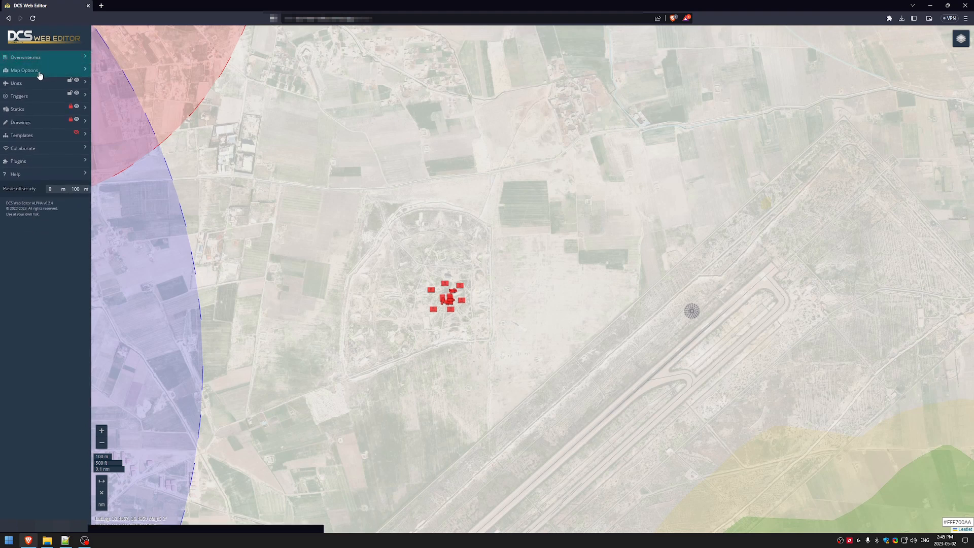
click(40, 71)
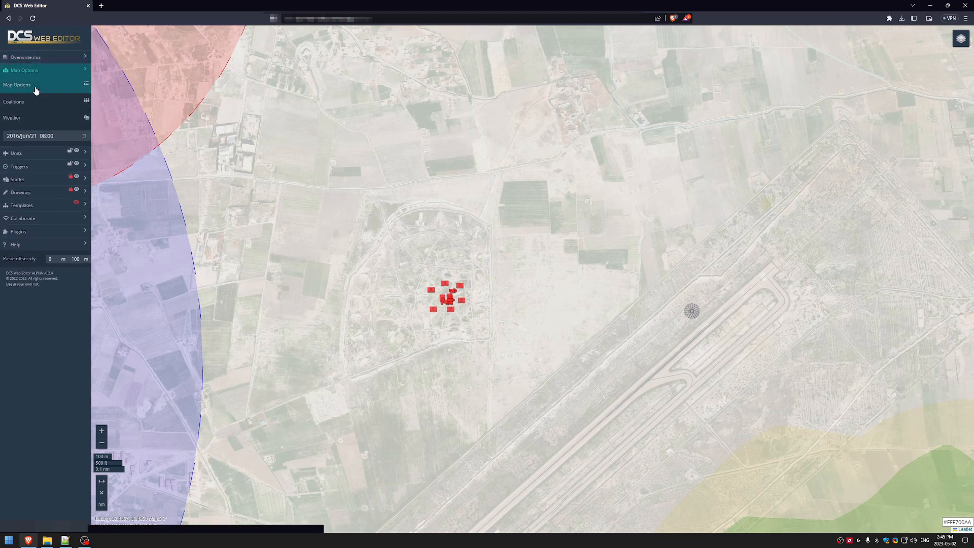
click(30, 119)
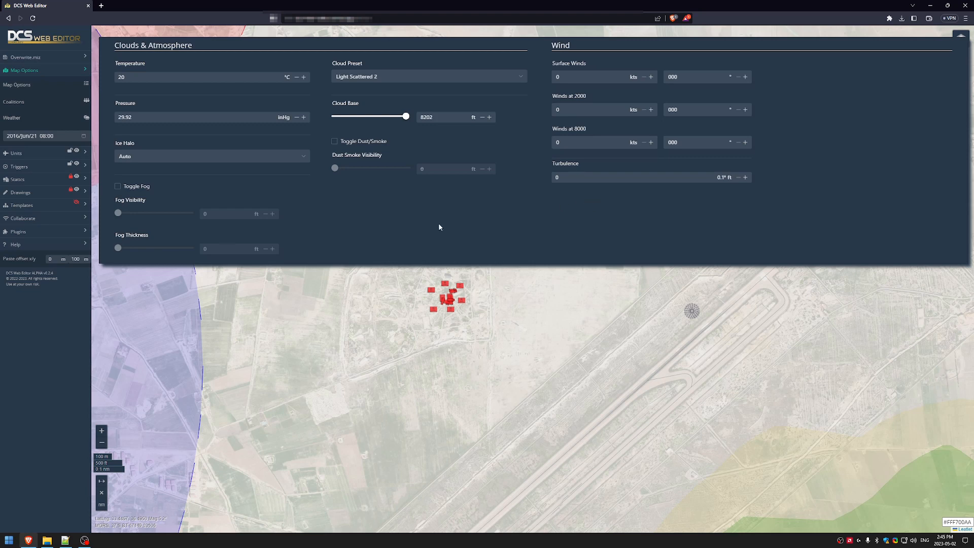
click(27, 118)
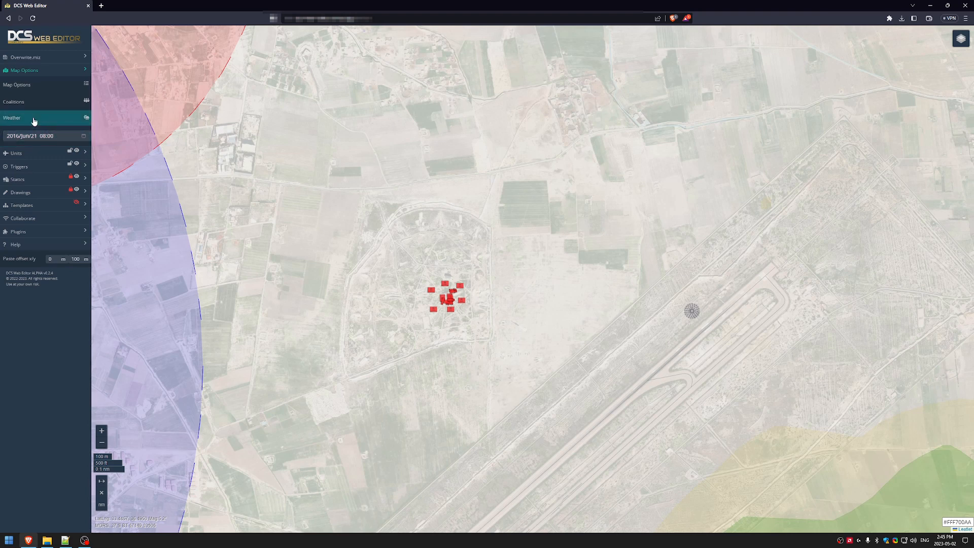
click(31, 71)
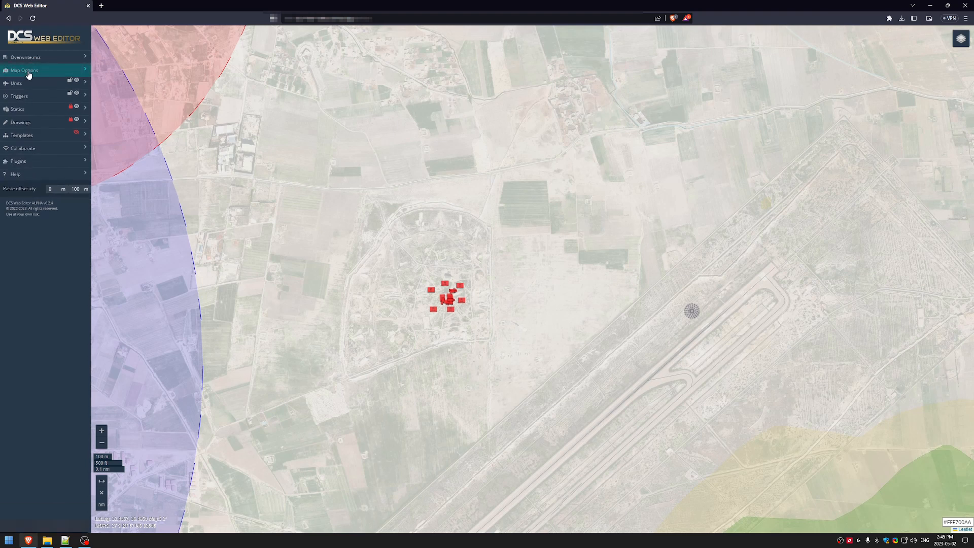
Show the mission's unit list with 100 units per page.
click(29, 84)
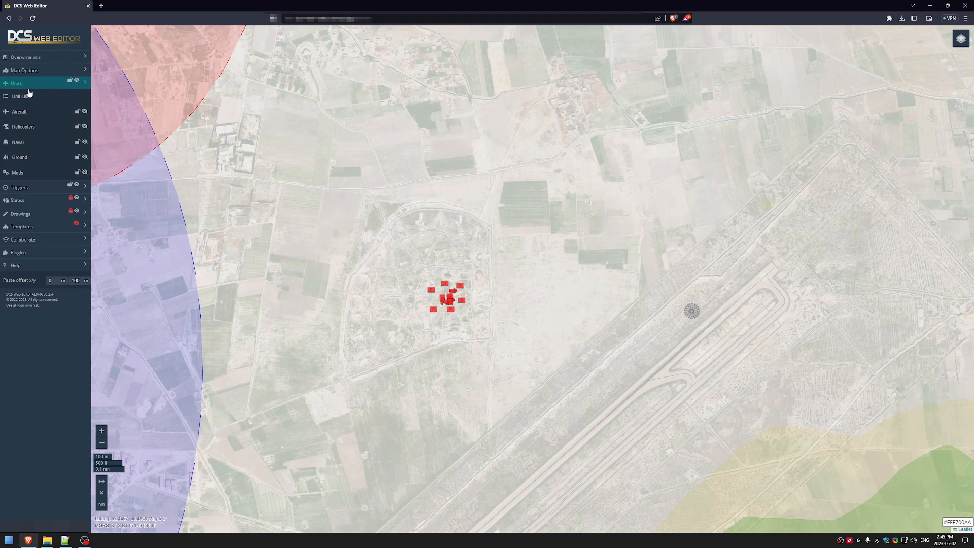
click(28, 97)
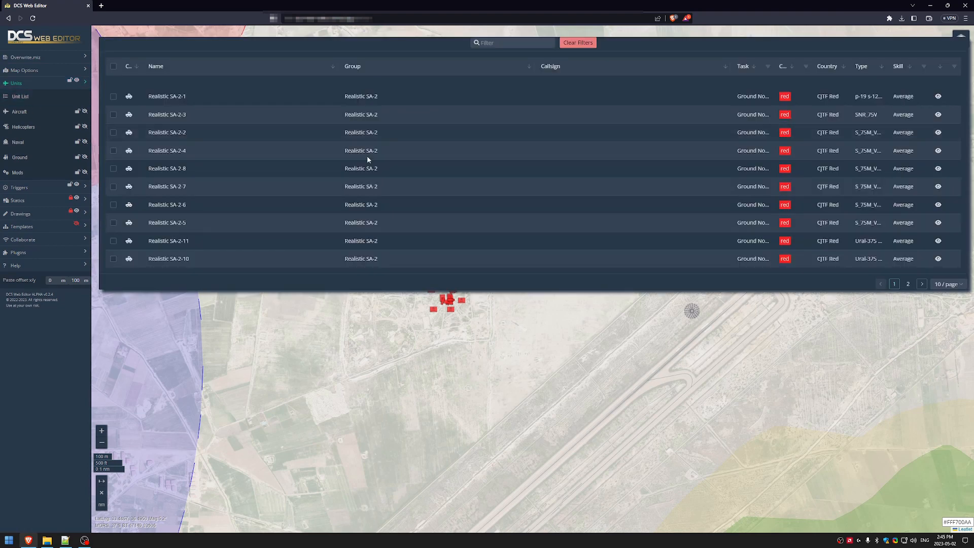
click(947, 284)
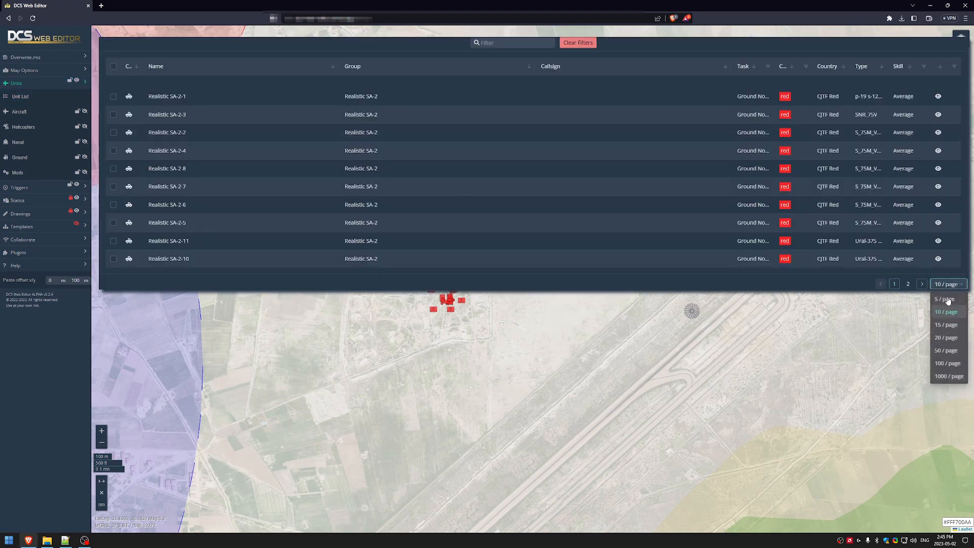
click(947, 365)
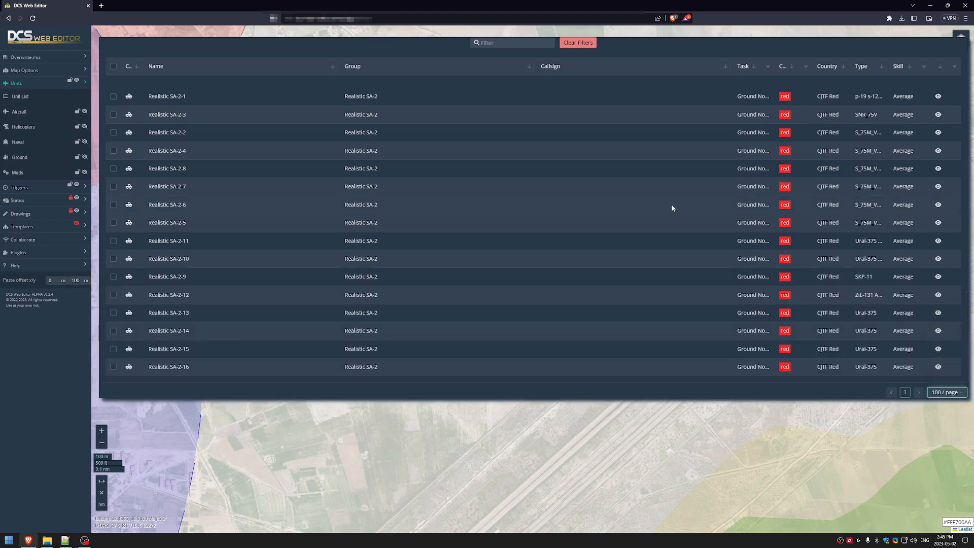
Select the first five Realistic SA-2 units in the unit list, close the list and clear the selection on the map.
click(114, 97)
drag(448, 418, 493, 431)
click(113, 115)
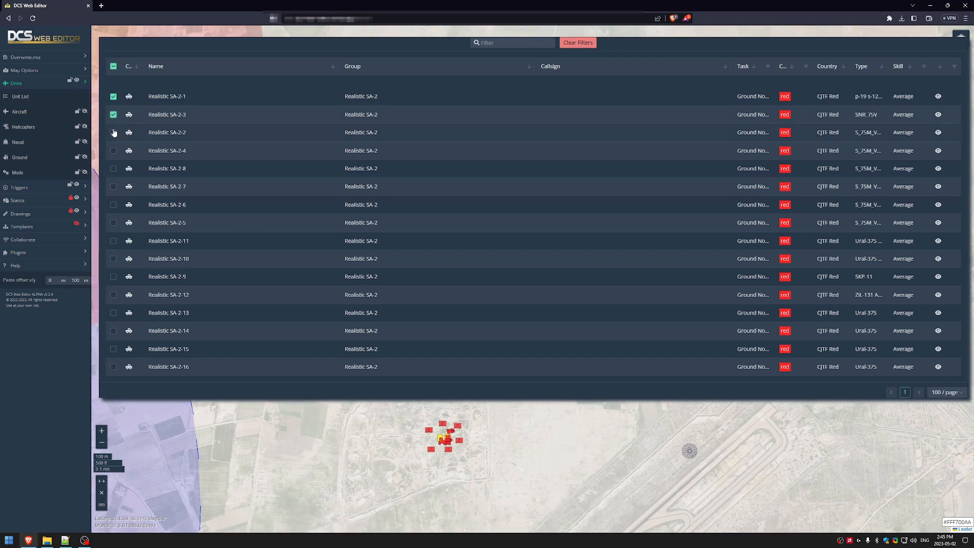
click(113, 133)
click(113, 151)
click(113, 169)
click(23, 97)
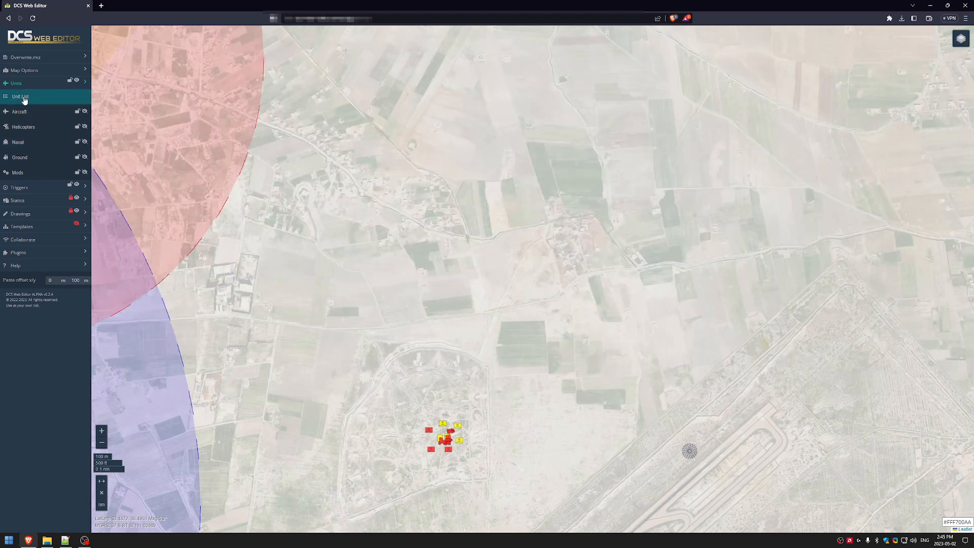
click(426, 302)
drag(333, 419, 327, 315)
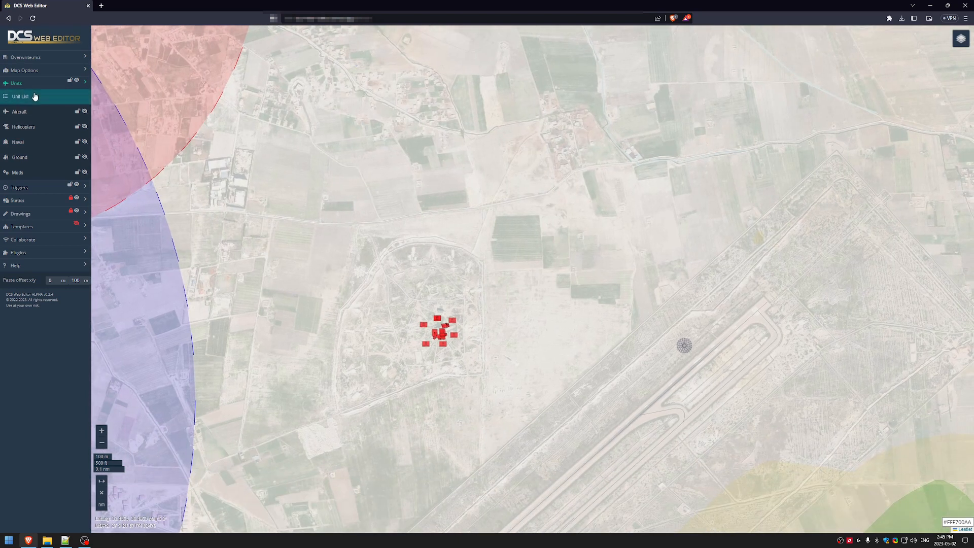
Browse the helicopter, naval and ground unit categories and set the blue coalition's country to CJTF Blue.
click(32, 115)
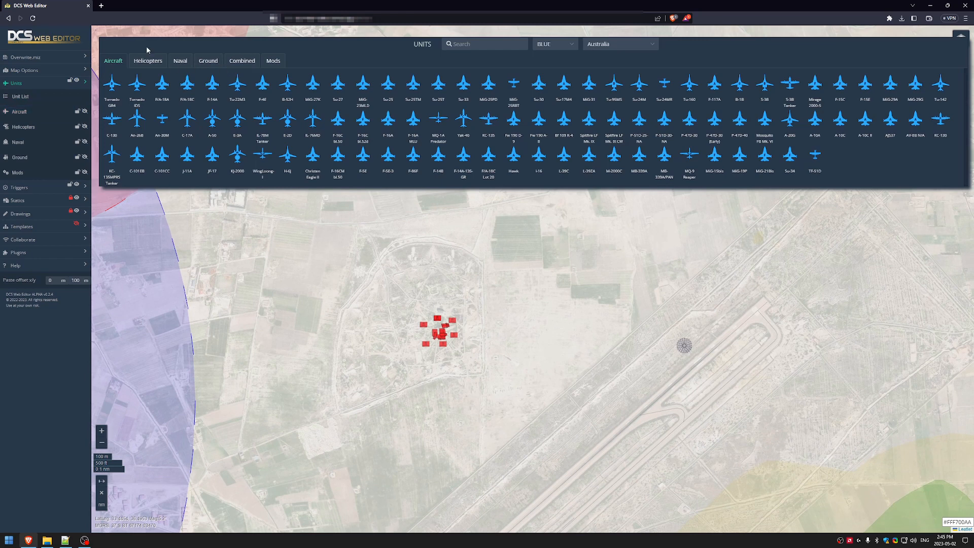
click(143, 61)
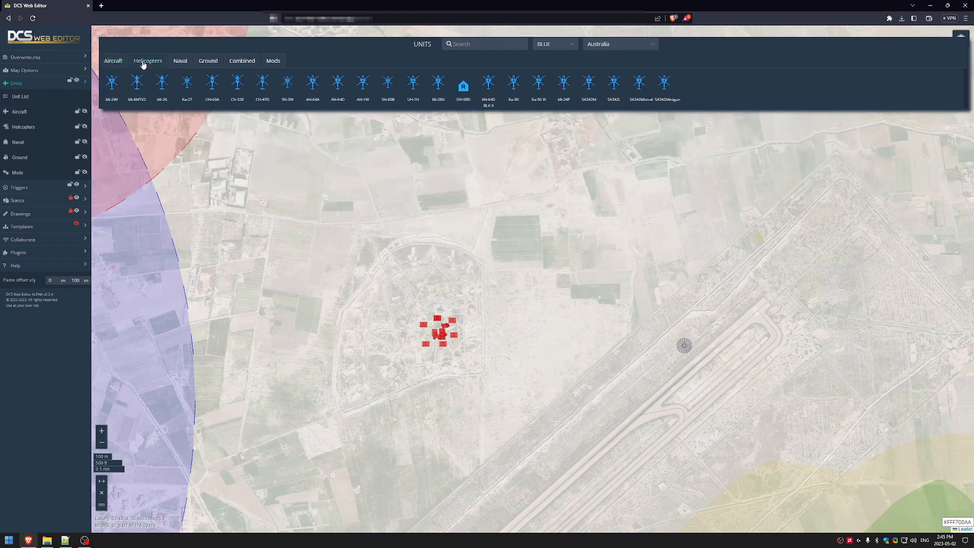
click(183, 63)
click(208, 64)
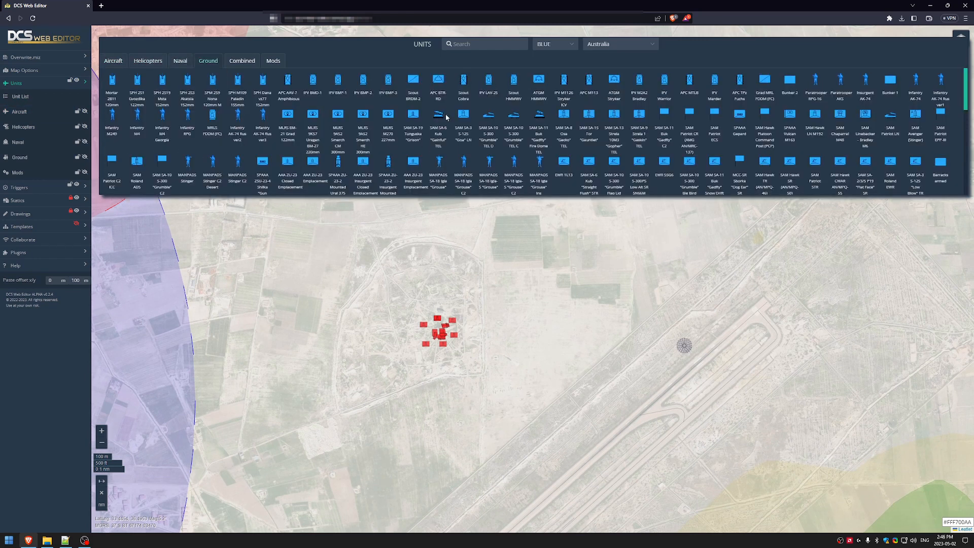
click(634, 45)
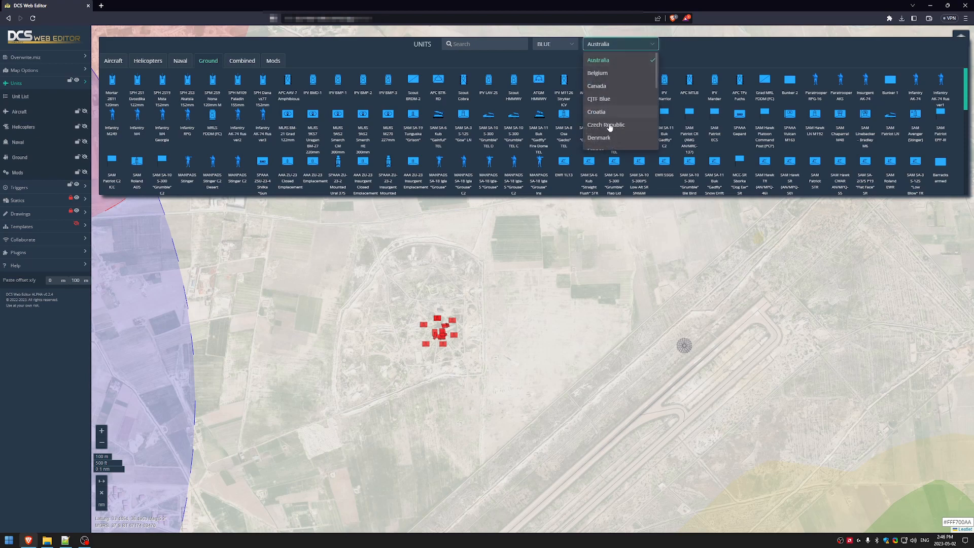
click(600, 99)
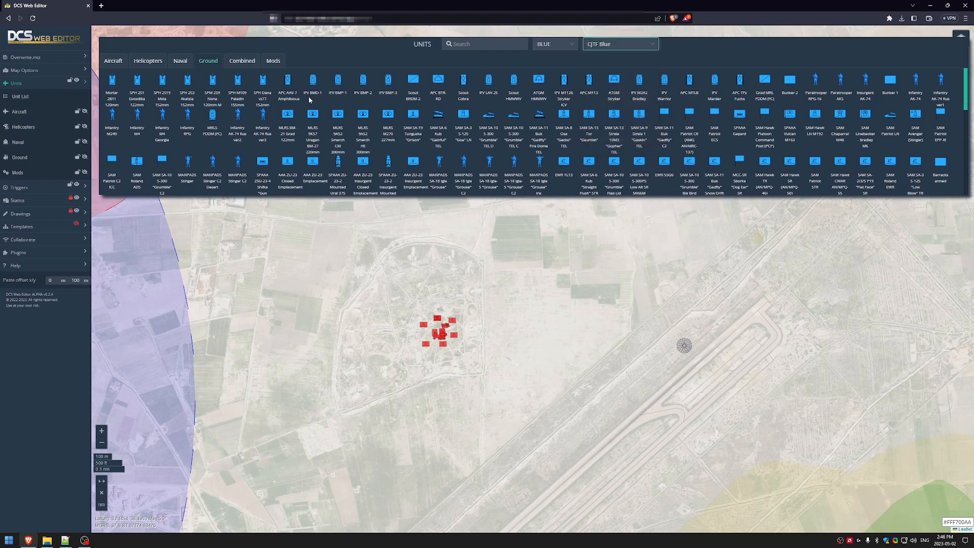
Try to place an IFV BMD-1 and an IFV BMP-1 on the map east of the SA-2 site.
drag(312, 80, 494, 315)
drag(348, 90, 532, 318)
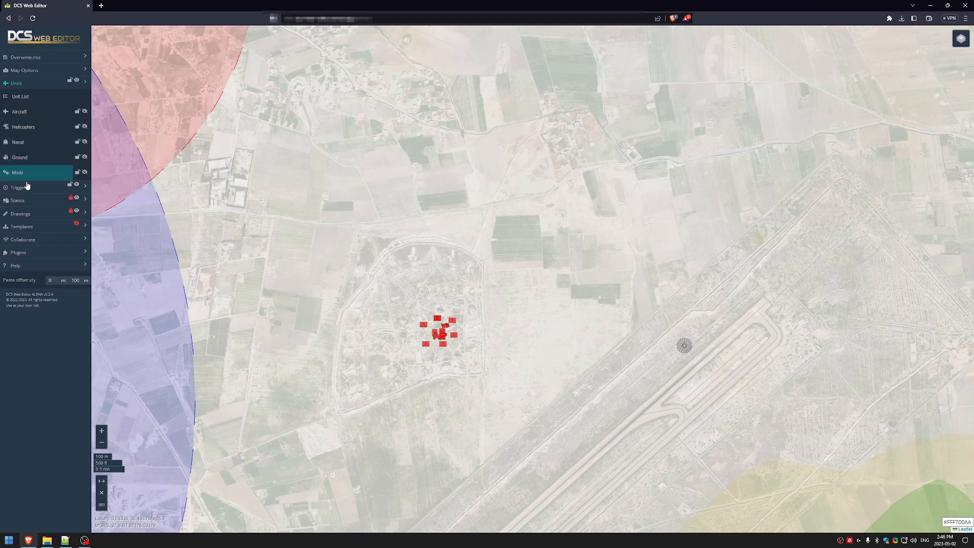
click(23, 84)
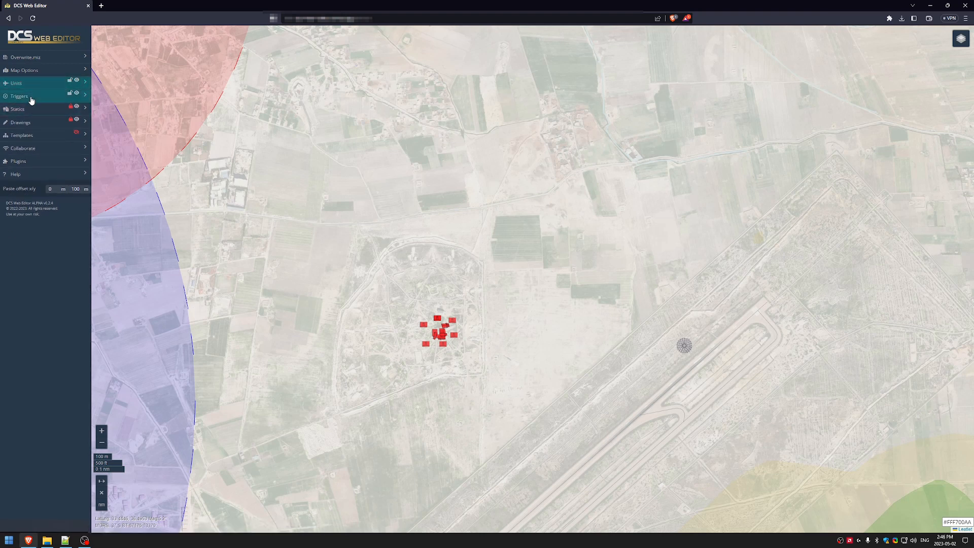
click(23, 97)
click(31, 97)
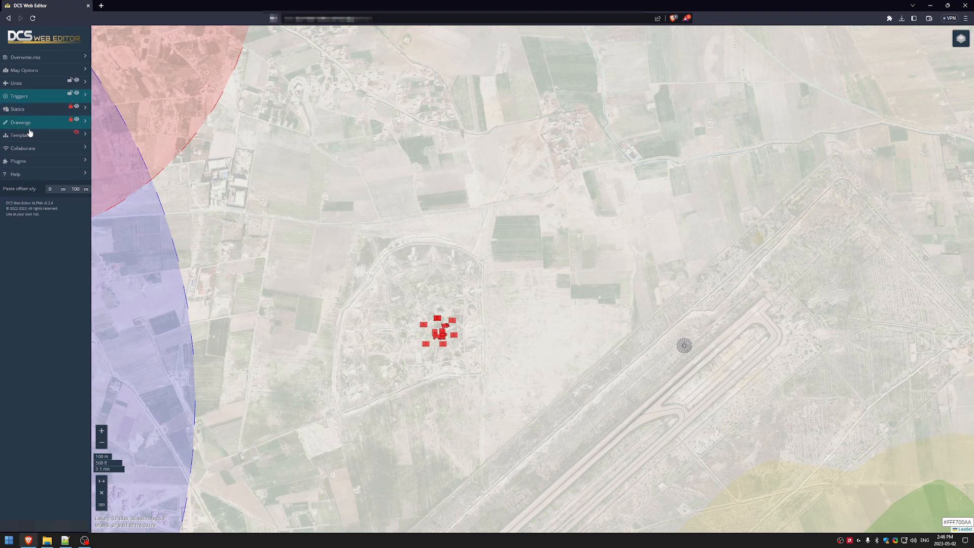
Add a template category named SAMs in the template manager and open that category.
click(28, 136)
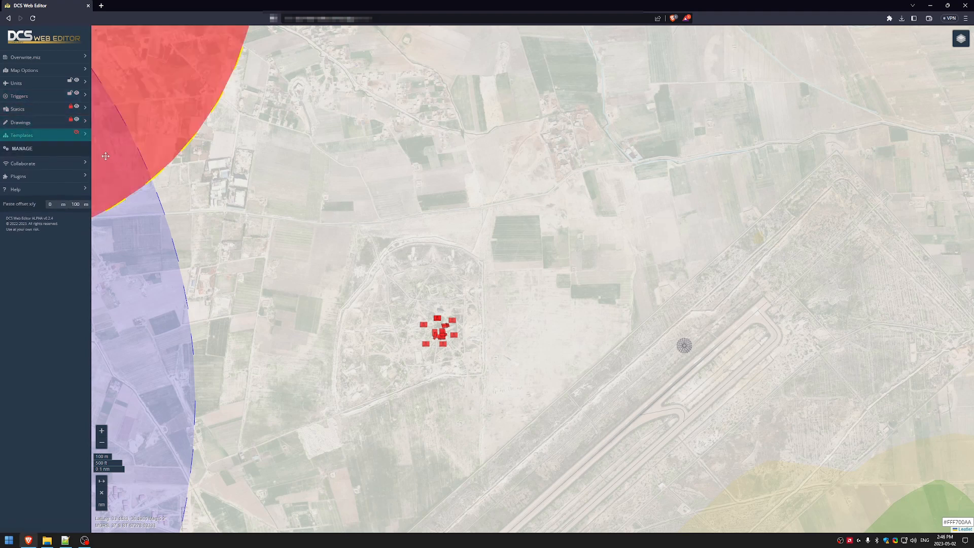
click(51, 149)
drag(277, 247, 354, 252)
scroll(354, 251, down, 1)
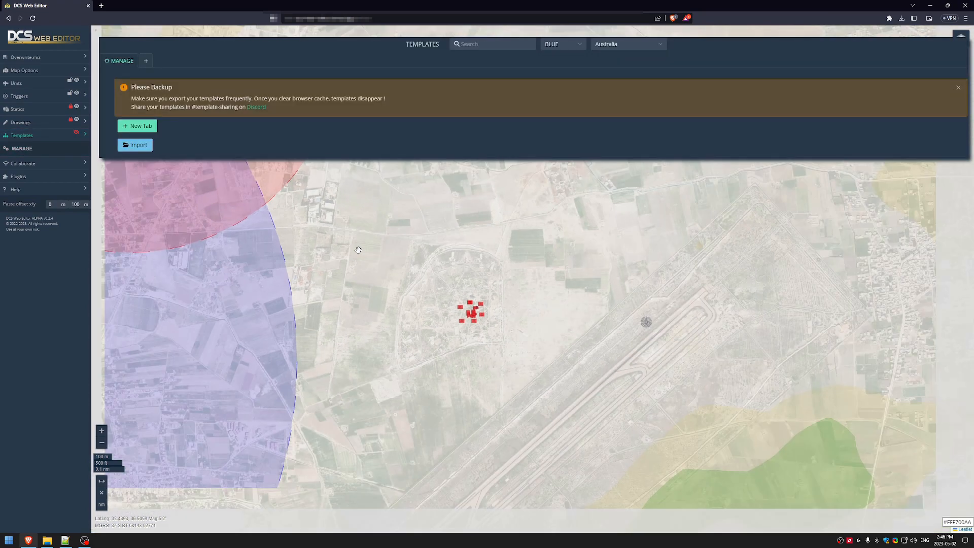
scroll(393, 259, up, 1)
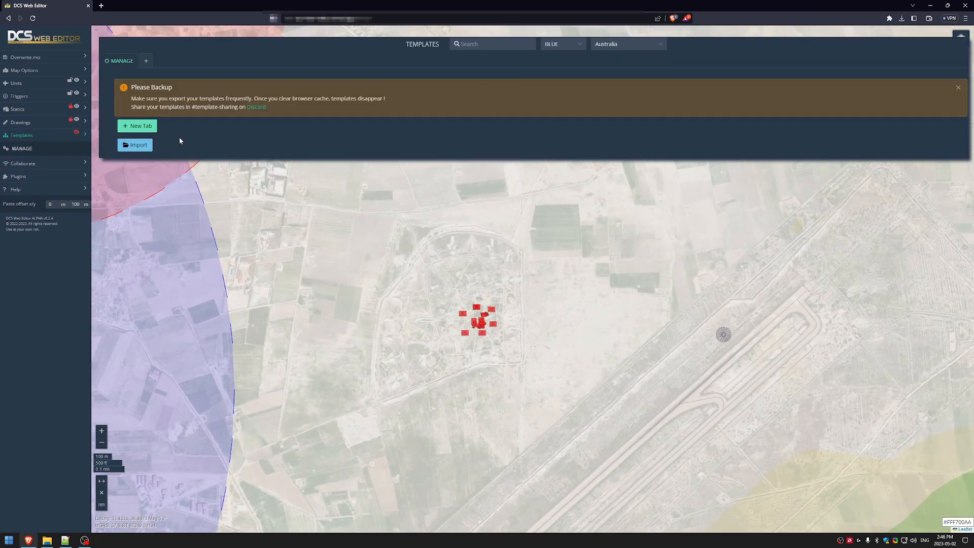
click(146, 61)
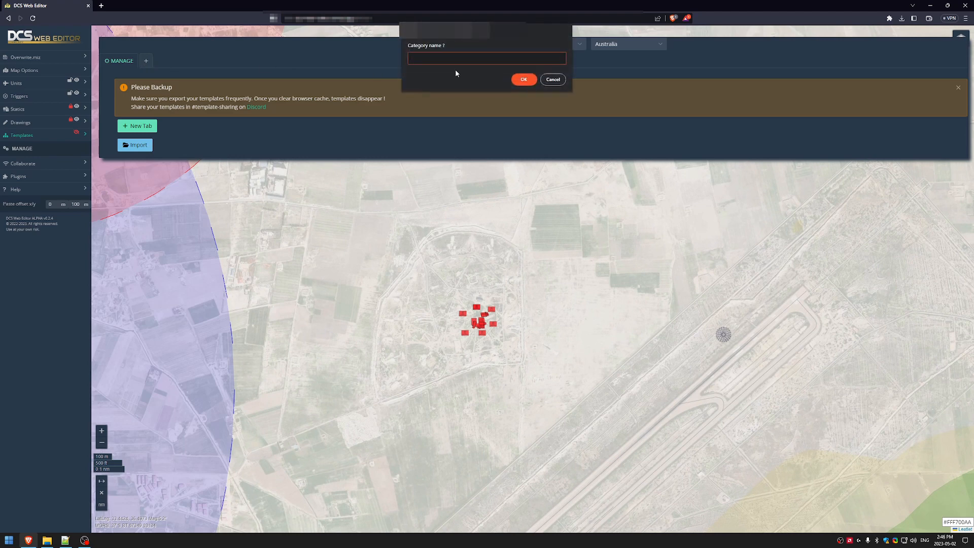
text(SAMs)
click(523, 79)
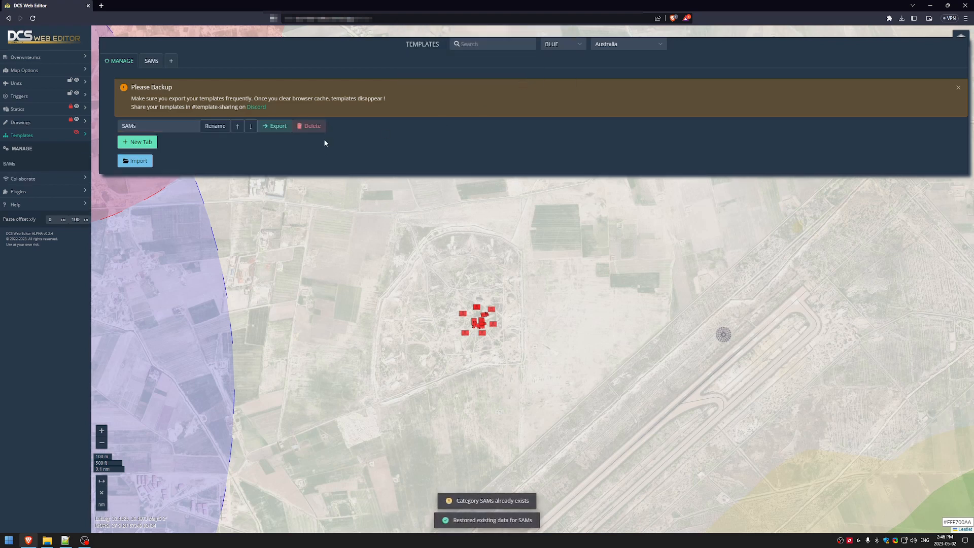
drag(324, 228, 357, 204)
click(151, 62)
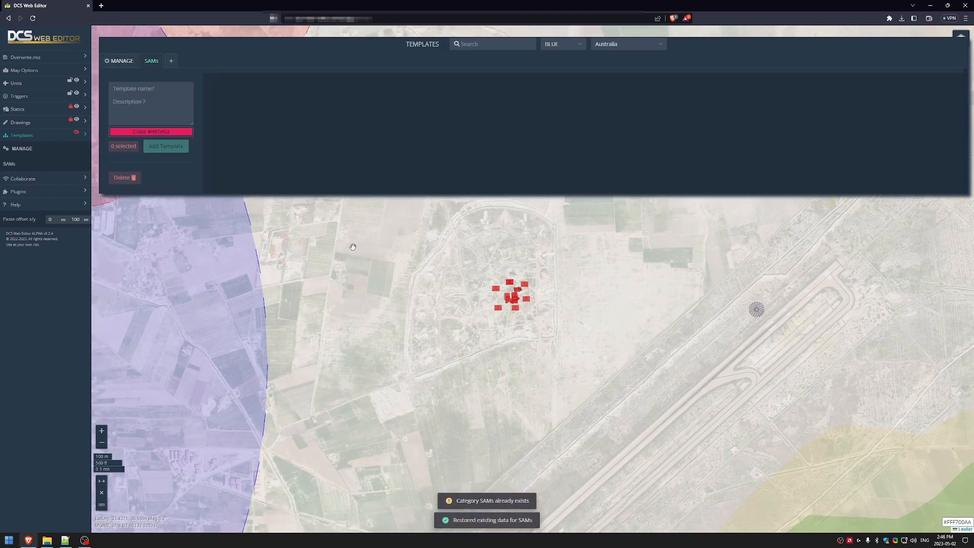
Select all units of the red SA-2 site on the map and reopen the SAMs template category.
drag(353, 247, 360, 275)
ctrl+drag(460, 274, 587, 390)
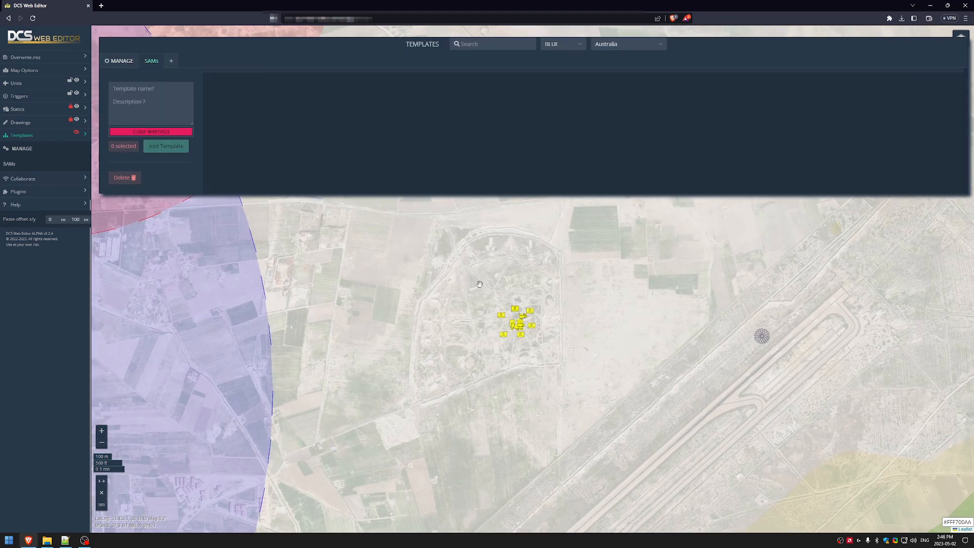
click(158, 98)
drag(308, 272, 317, 234)
click(384, 255)
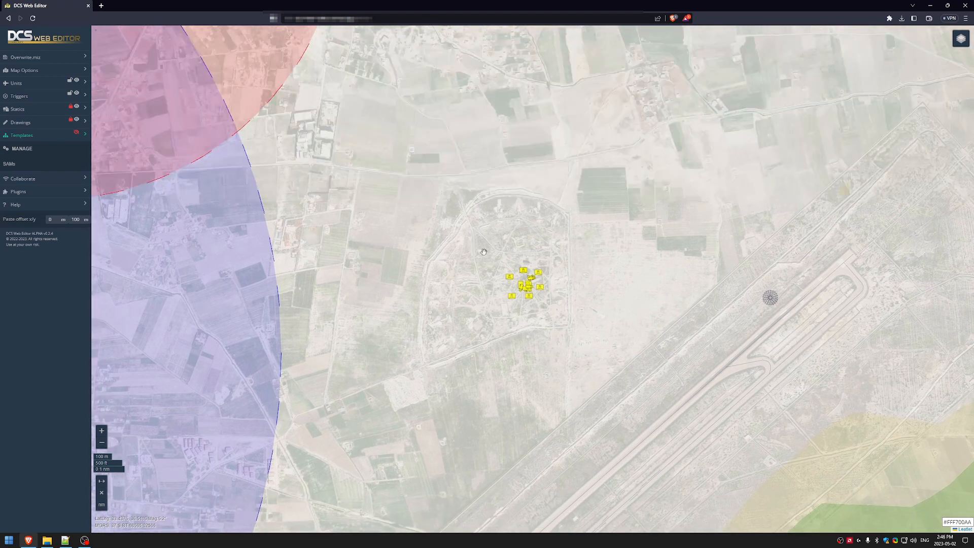
click(28, 149)
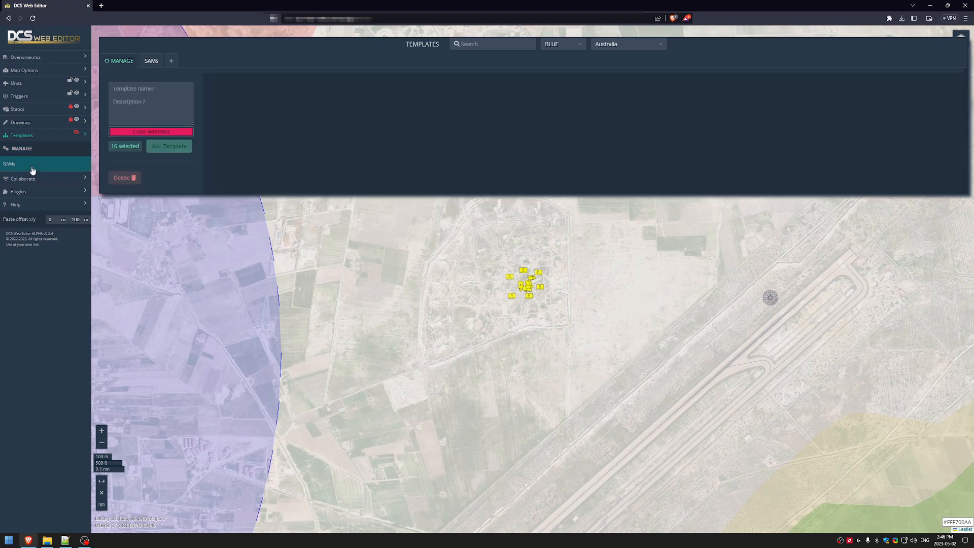
click(33, 170)
drag(336, 198, 291, 217)
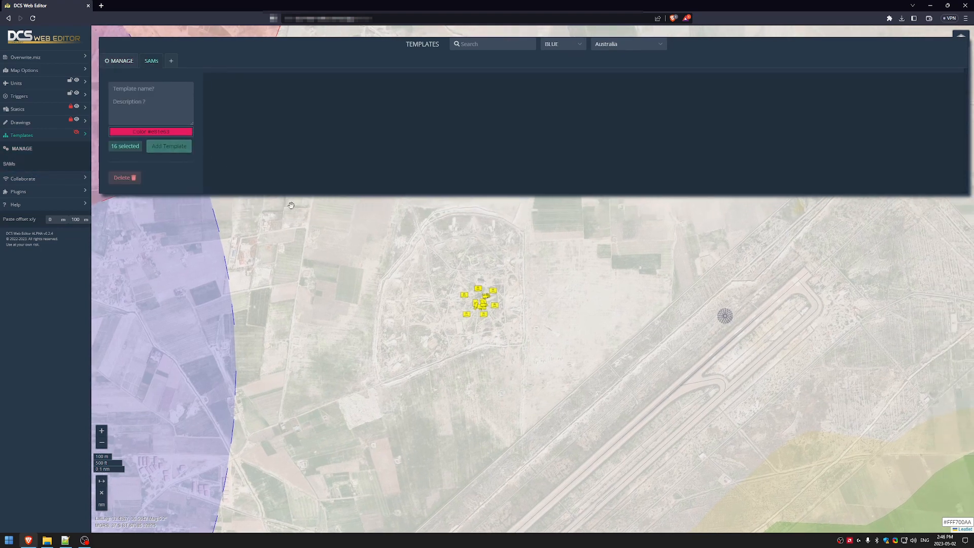
Name the new template SA-2 and give it the description "Semi-realistic SA-2 site.".
click(152, 90)
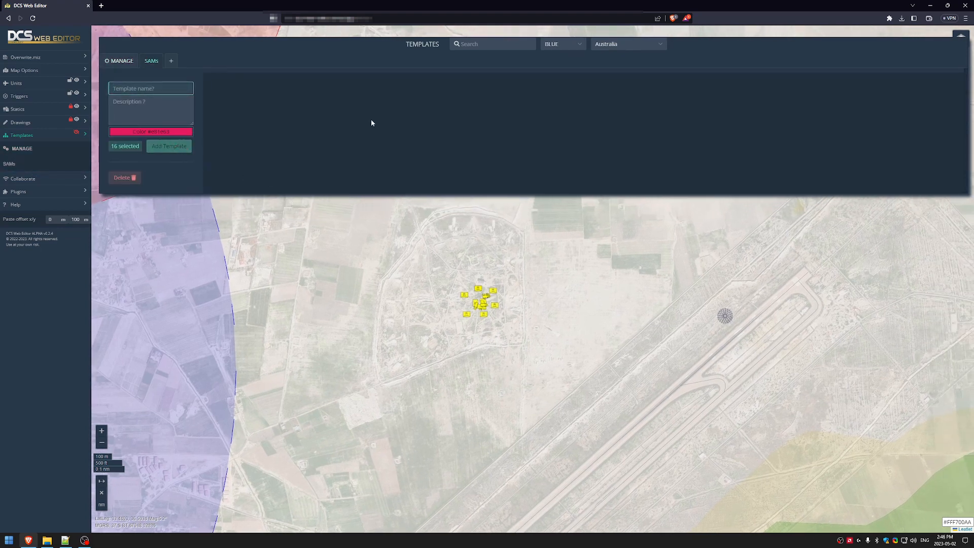
text(SA)
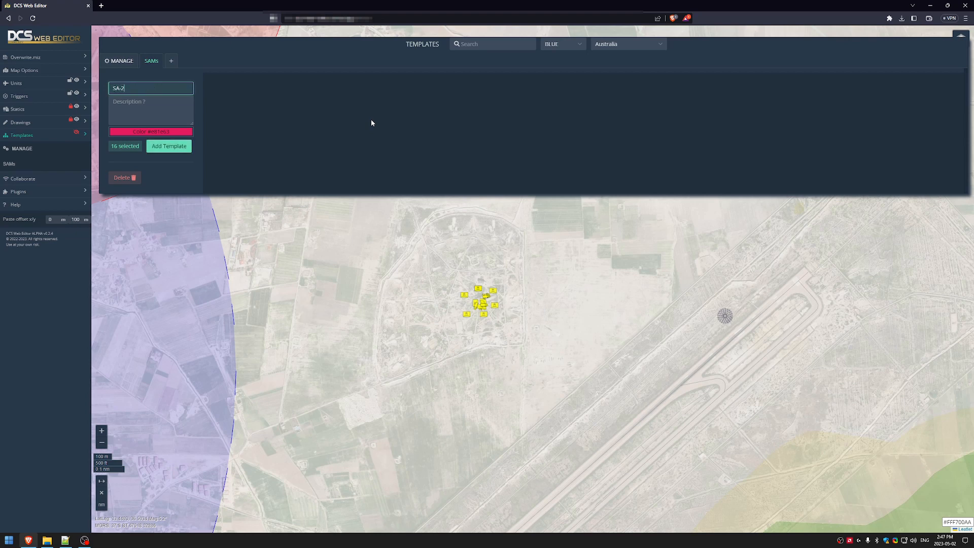
text(-2)
click(146, 106)
text(Semi-realistic SA)
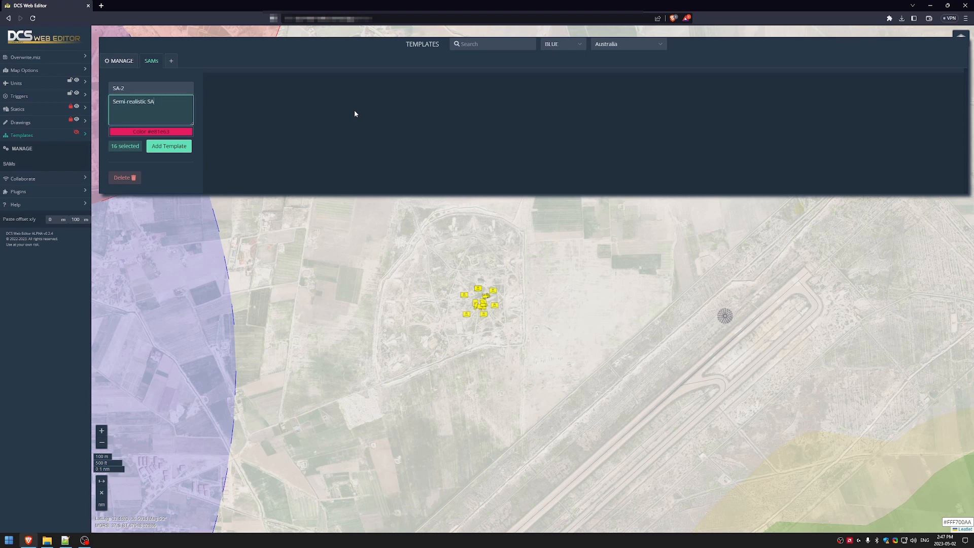
text(-2 site.)
Set the template's color to red #F44336 and add the template to the SAMs category.
click(166, 133)
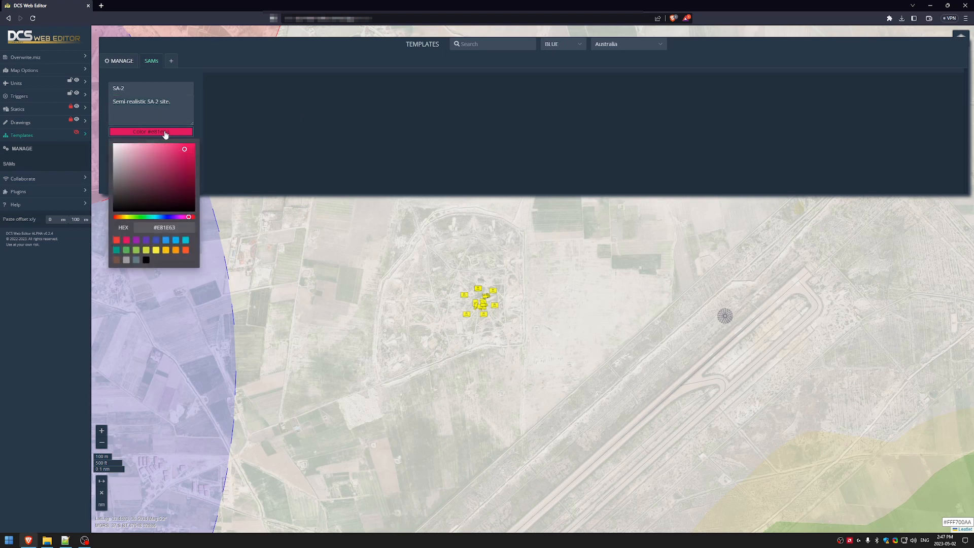
click(116, 240)
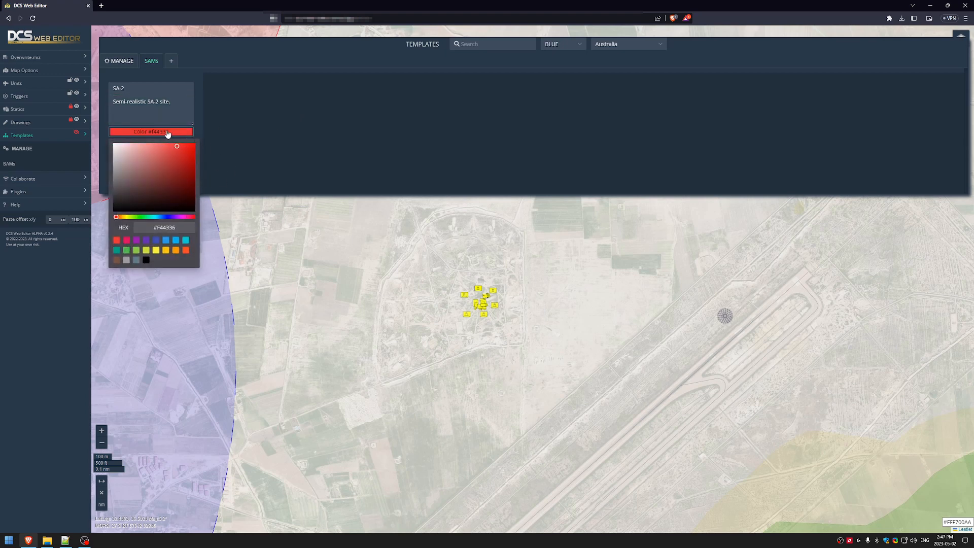
click(224, 147)
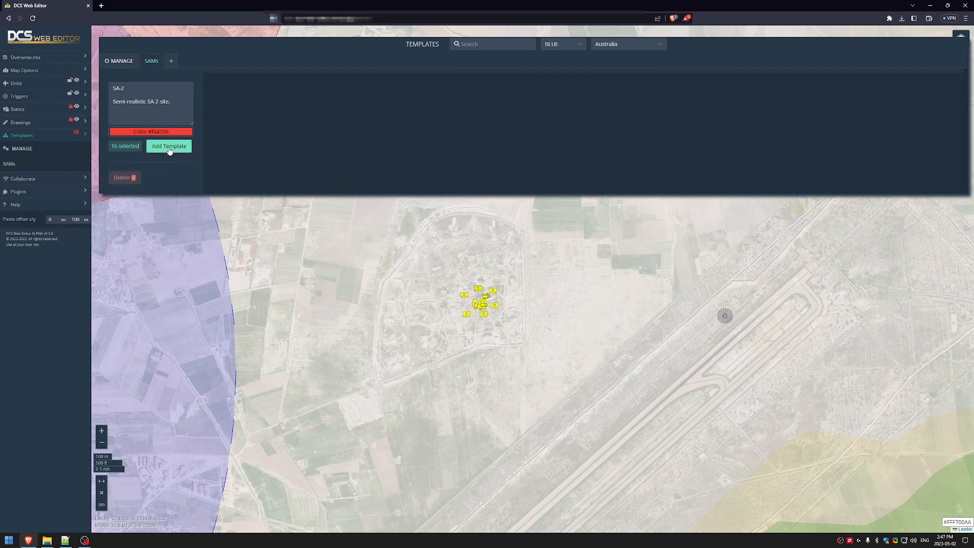
click(169, 148)
Place the SA-2 template on the map in the fields northwest of Harran Al Awamid and inspect the placed units.
scroll(338, 228, down, 3)
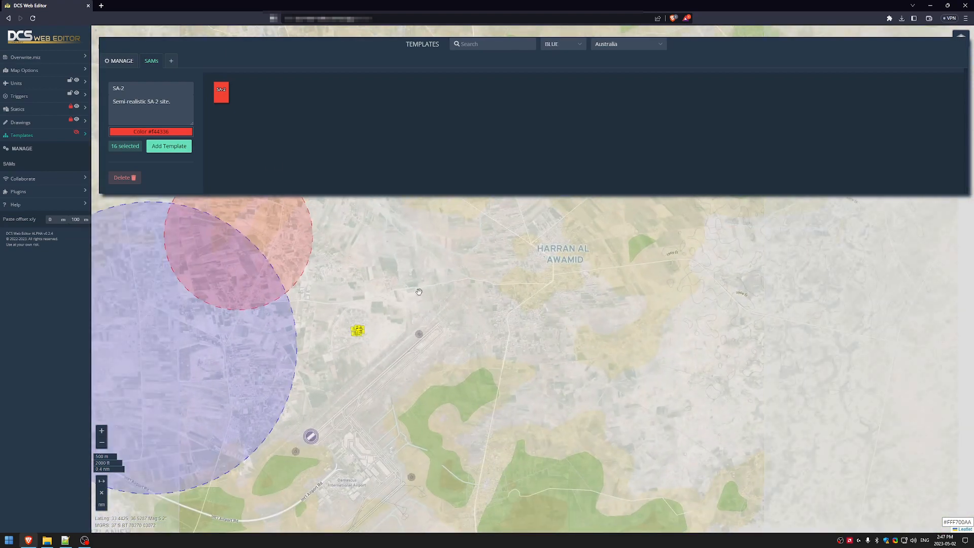
drag(364, 269, 387, 318)
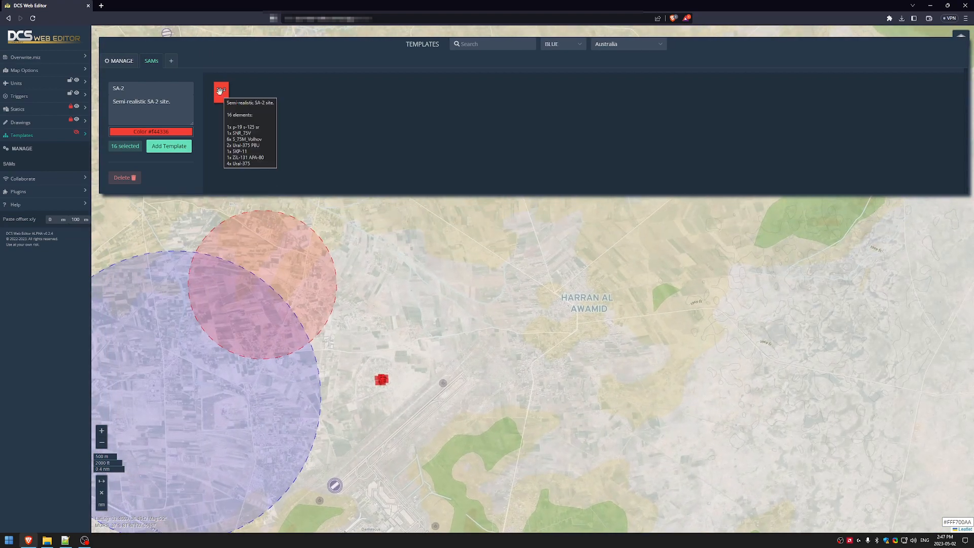
drag(220, 91, 480, 279)
scroll(485, 276, up, 4)
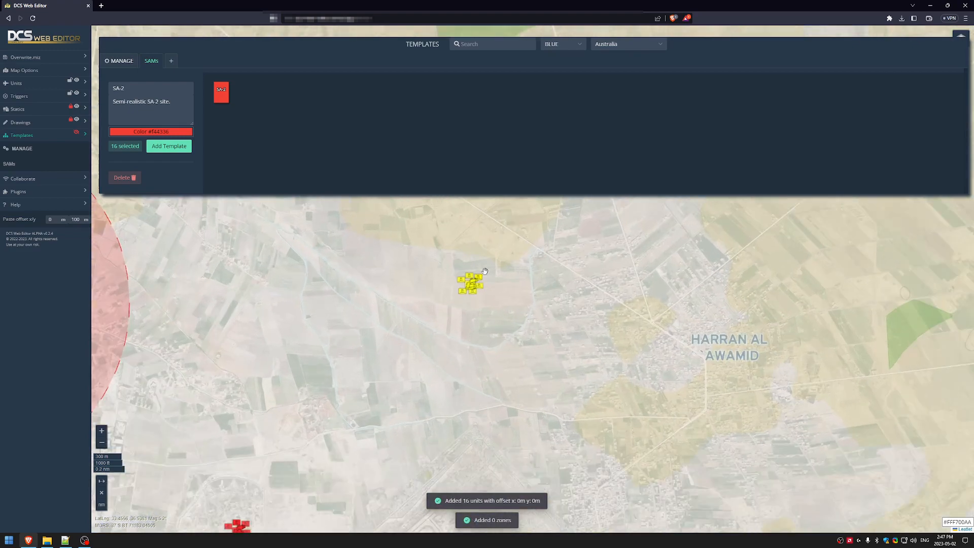
drag(320, 267, 331, 291)
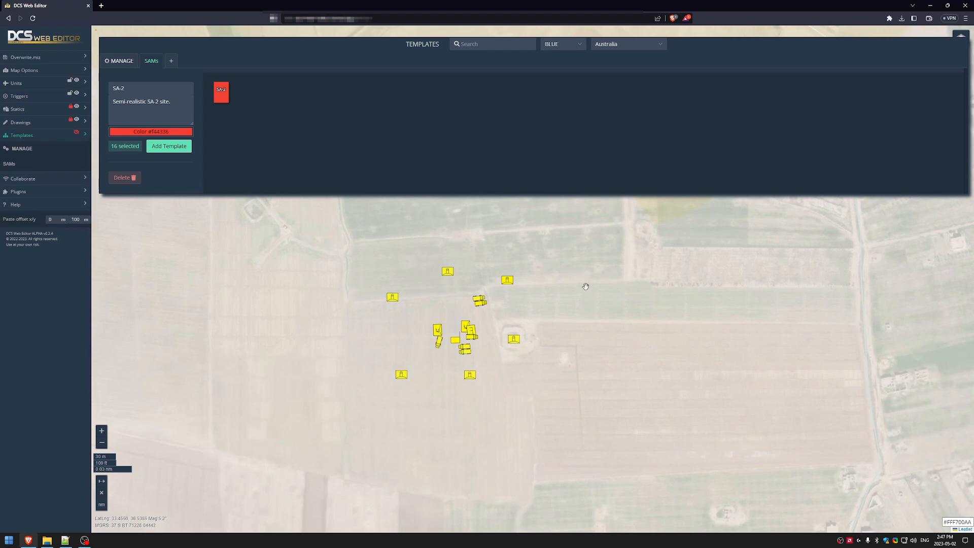
scroll(545, 311, down, 3)
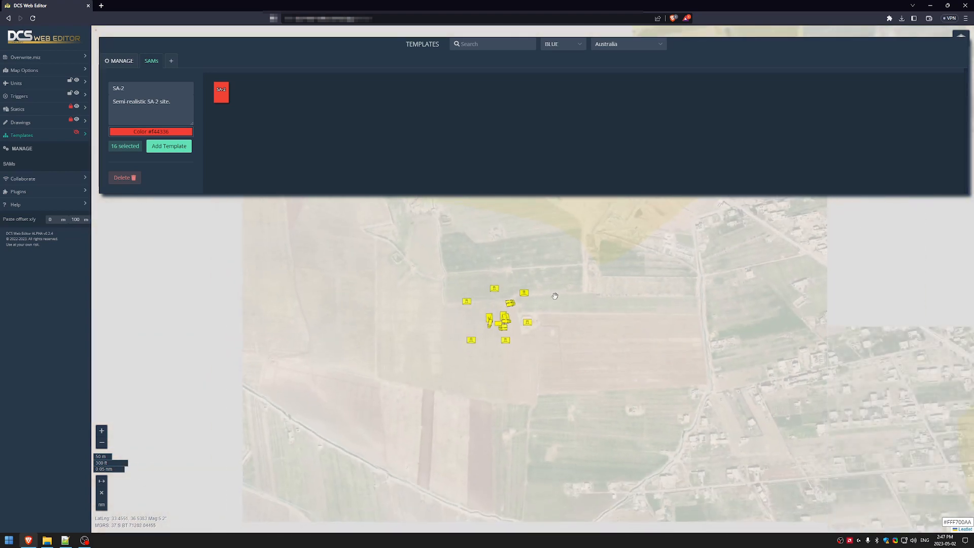
scroll(554, 314, down, 4)
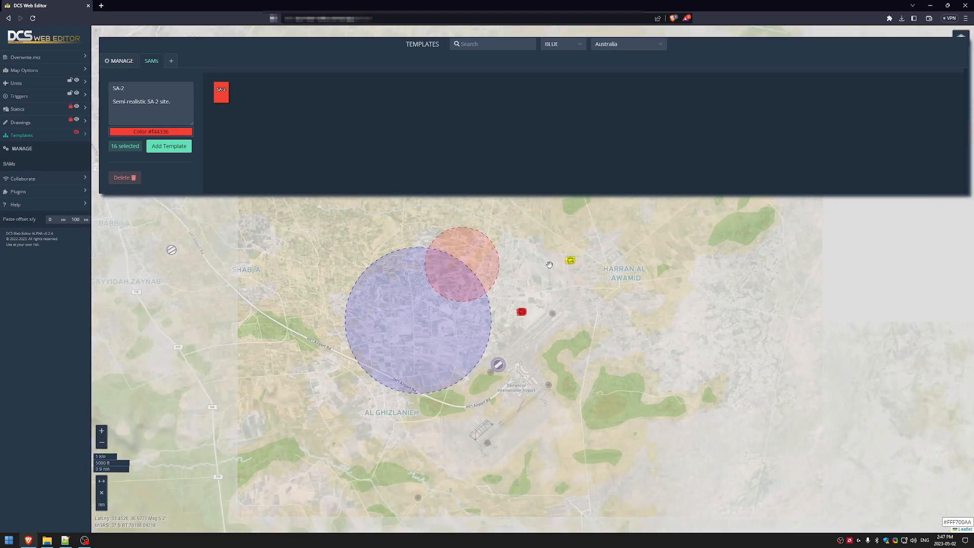
Move the red circular trigger zone so that it is centred on the original red SA-2 site.
drag(550, 265, 467, 266)
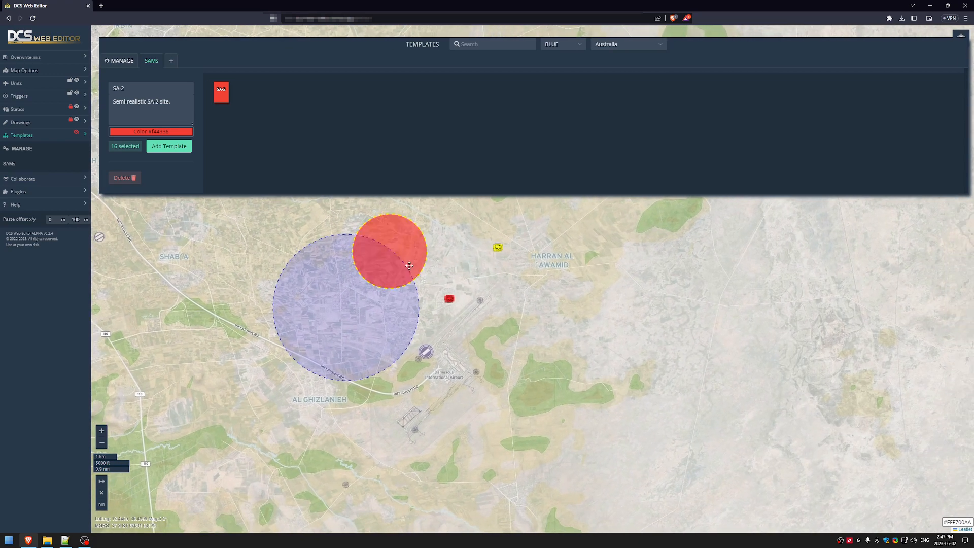
drag(392, 247, 449, 299)
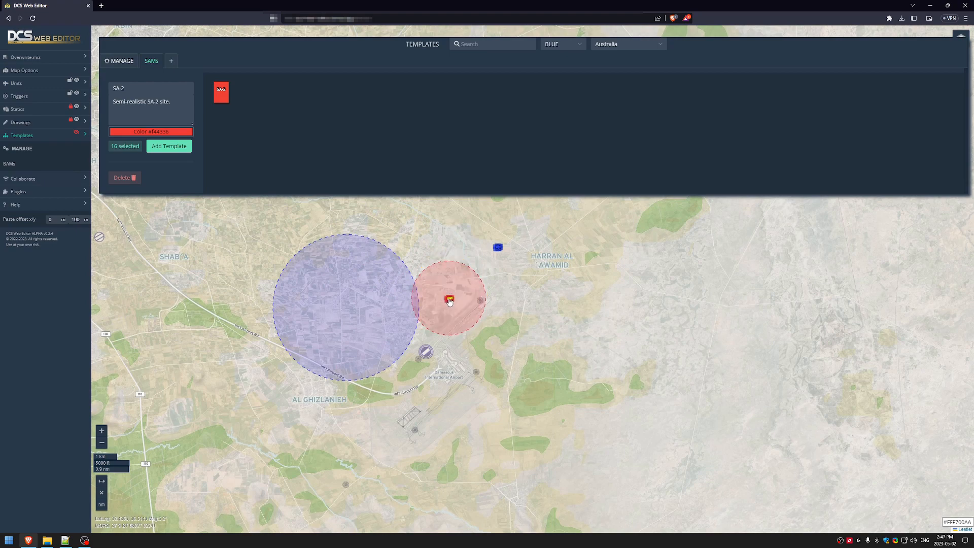
click(449, 300)
click(541, 311)
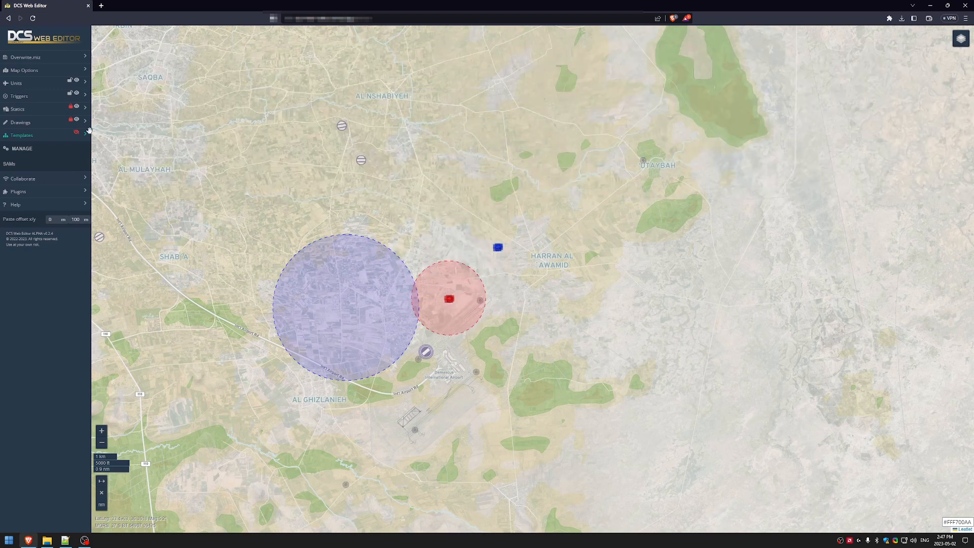
Select the red SA-2 site together with its surrounding zone and add them as a template named "SA-2 plus trigger zone".
click(20, 164)
scroll(544, 303, up, 1)
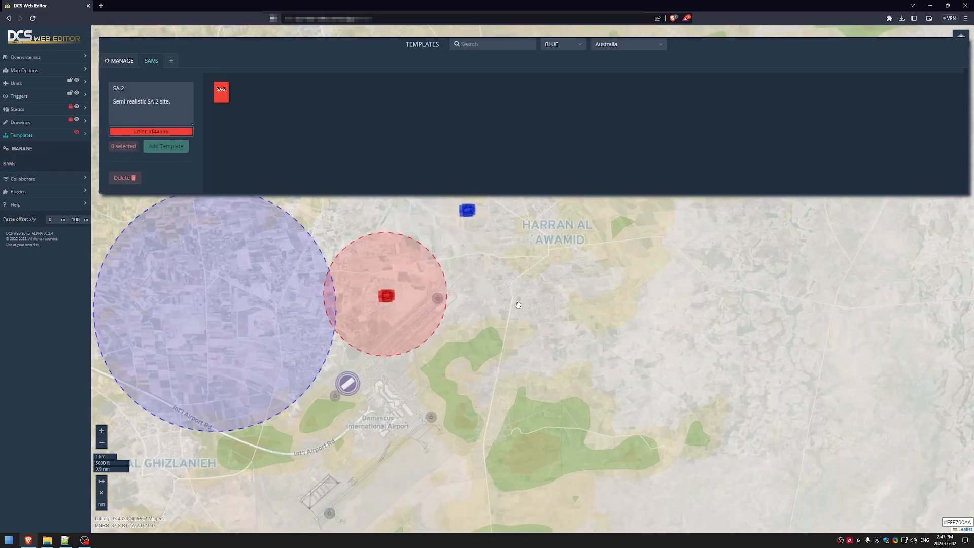
shift+drag(331, 255, 453, 380)
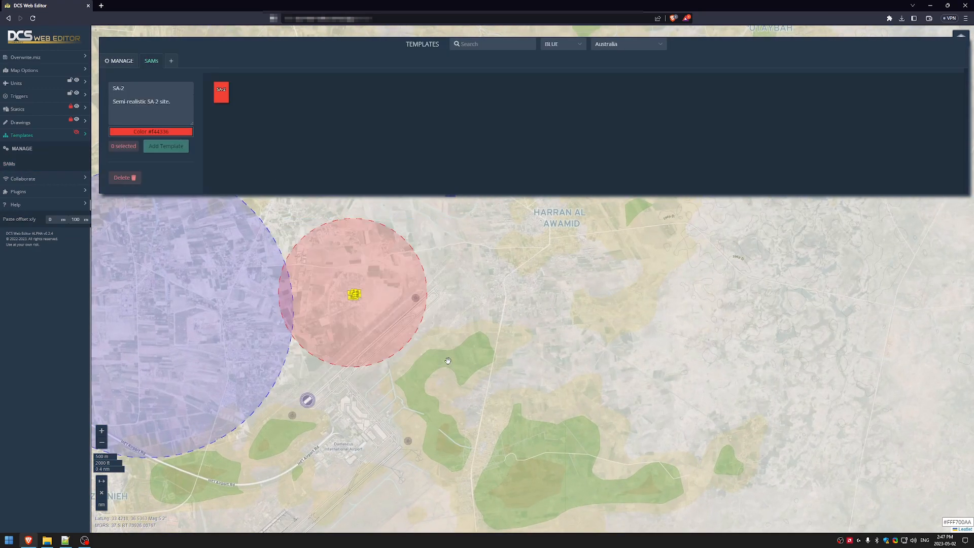
drag(447, 306, 508, 317)
shift+drag(307, 209, 510, 404)
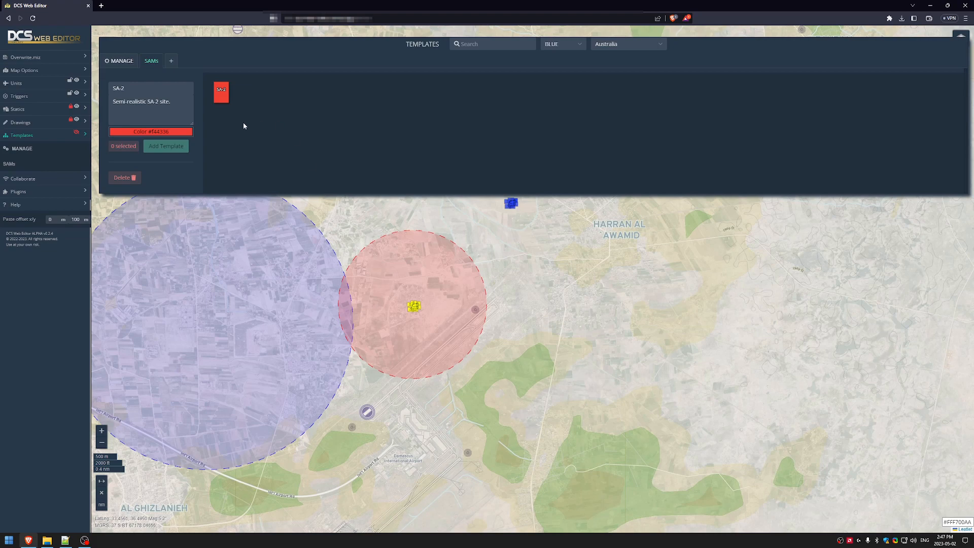
click(26, 165)
click(28, 166)
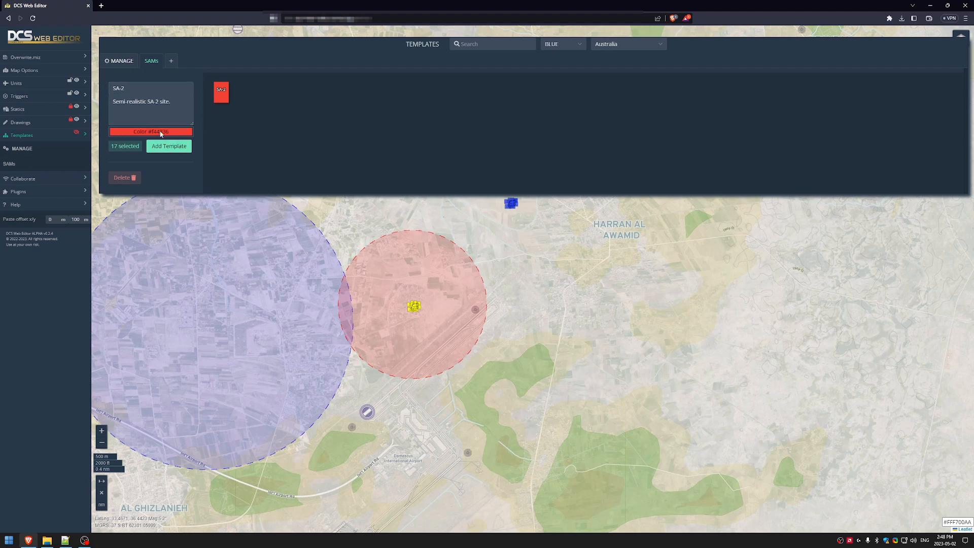
click(133, 88)
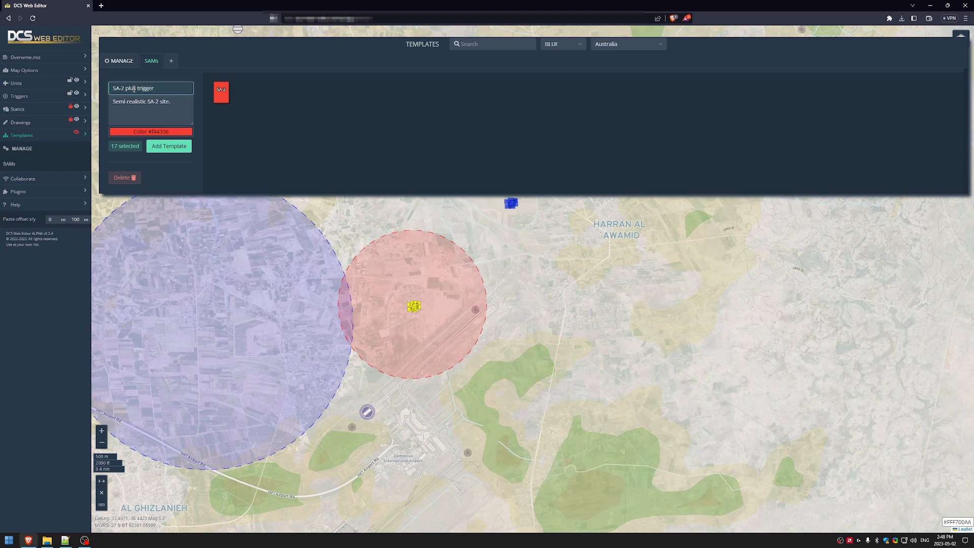
click(168, 154)
Set the coalition for placing templates to RED and the country to CJTF Red.
drag(482, 277, 447, 322)
scroll(382, 330, down, 1)
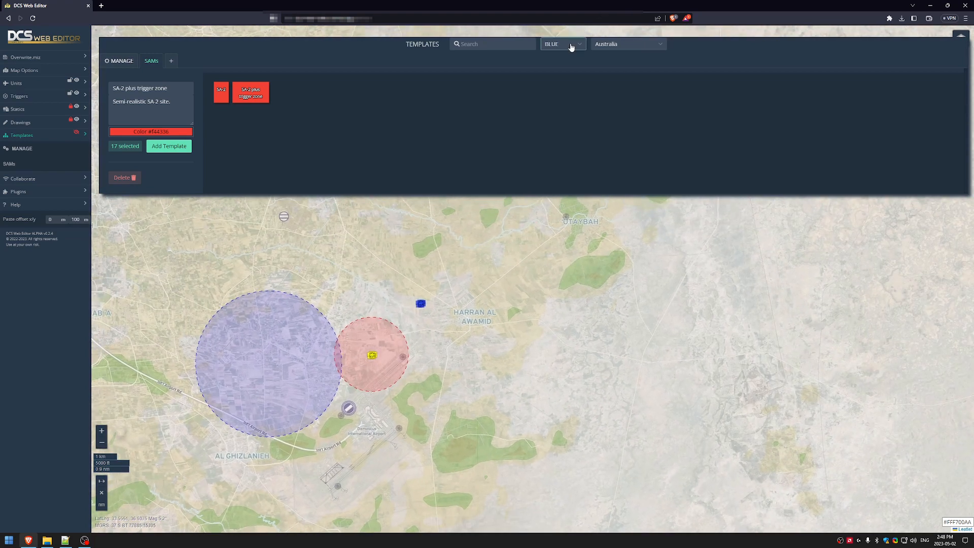
click(572, 44)
click(559, 86)
click(615, 44)
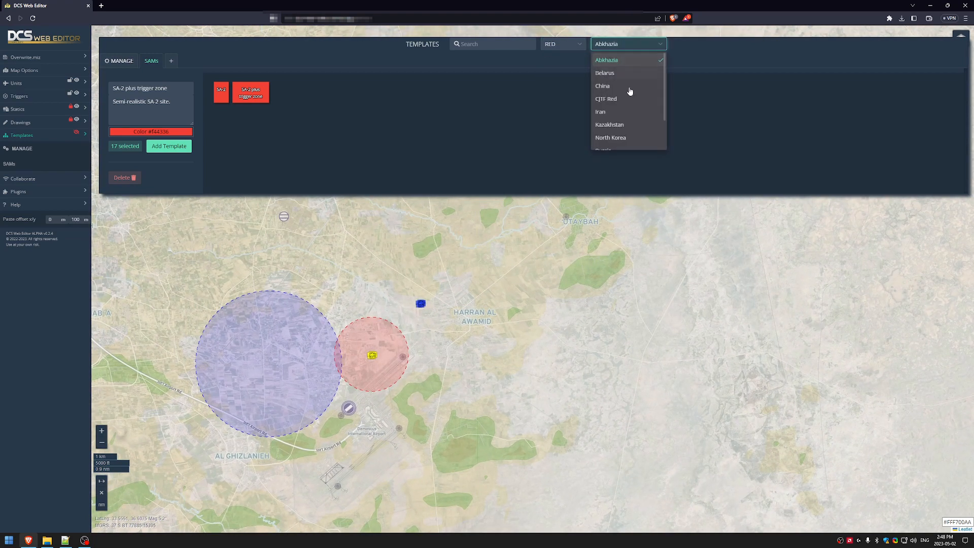
click(612, 101)
Place the "SA-2 plus trigger zone" template on the map north of the blue SA-2 site, west of Utaybah.
drag(349, 271, 380, 309)
drag(248, 90, 486, 257)
scroll(500, 267, up, 1)
drag(537, 346, 529, 390)
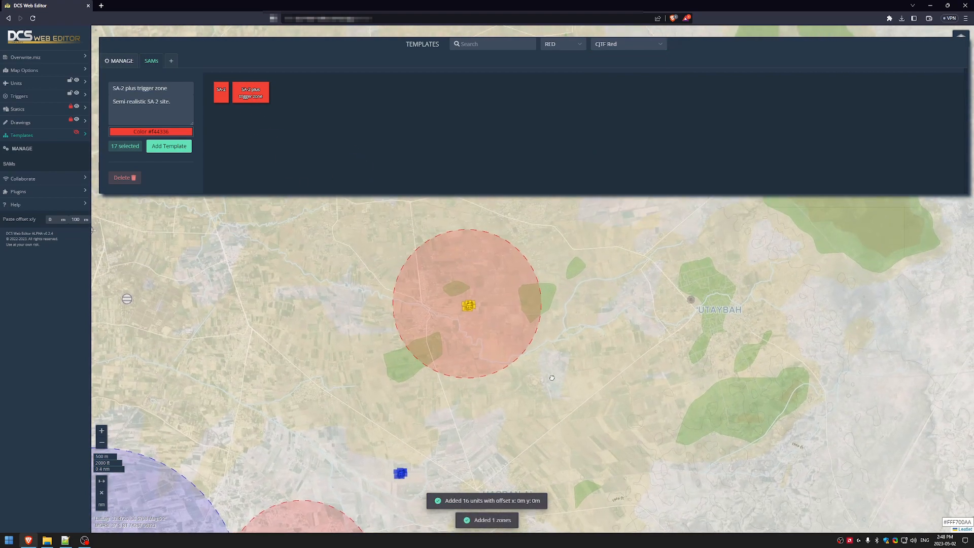
scroll(487, 281, up, 1)
scroll(495, 295, down, 1)
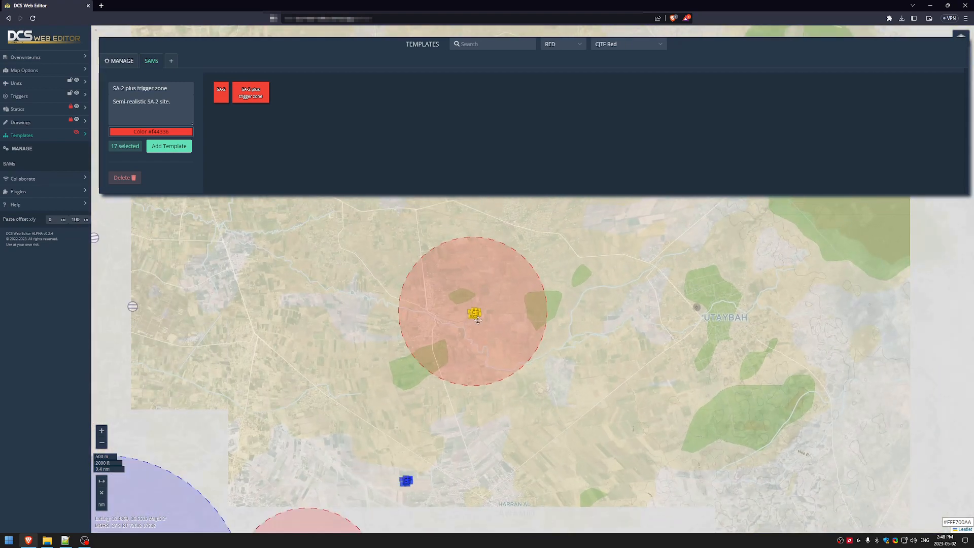
scroll(504, 320, down, 1)
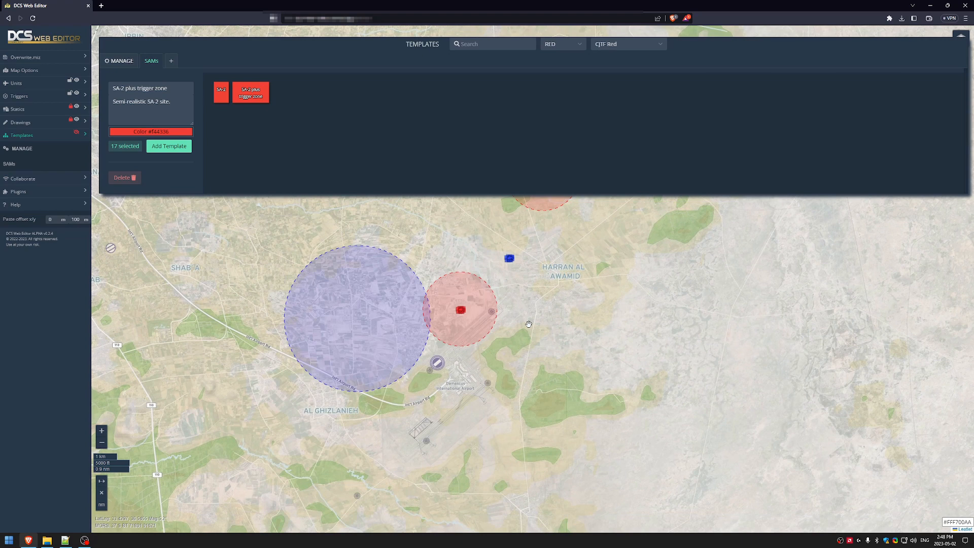
drag(547, 277, 526, 326)
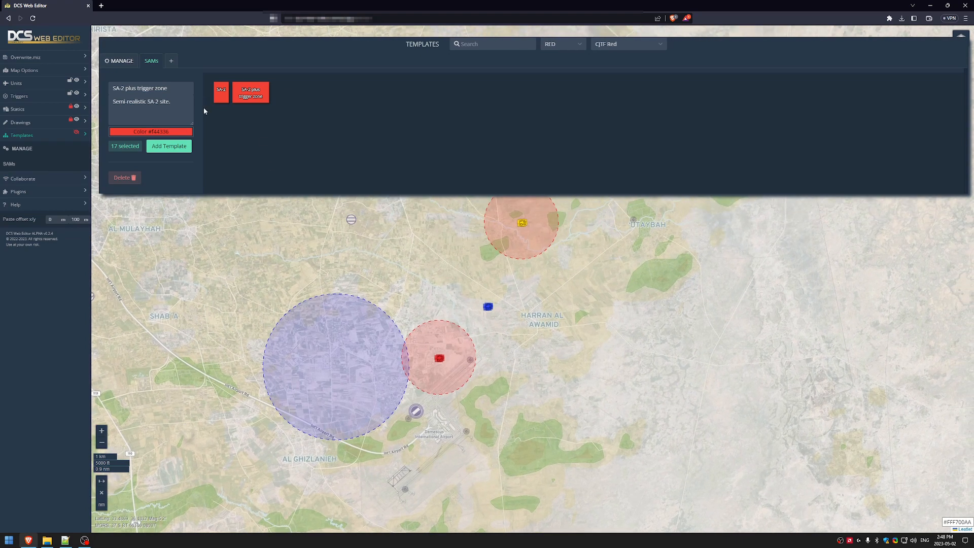
Export the SAMs template category from the template manager as DWE-template-SAMs.json in the Missions folder.
click(32, 149)
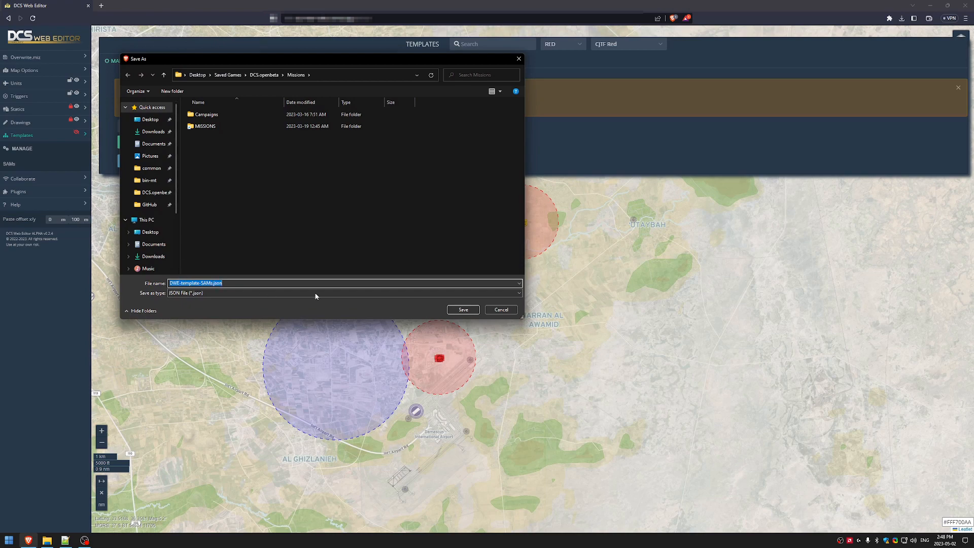
click(463, 309)
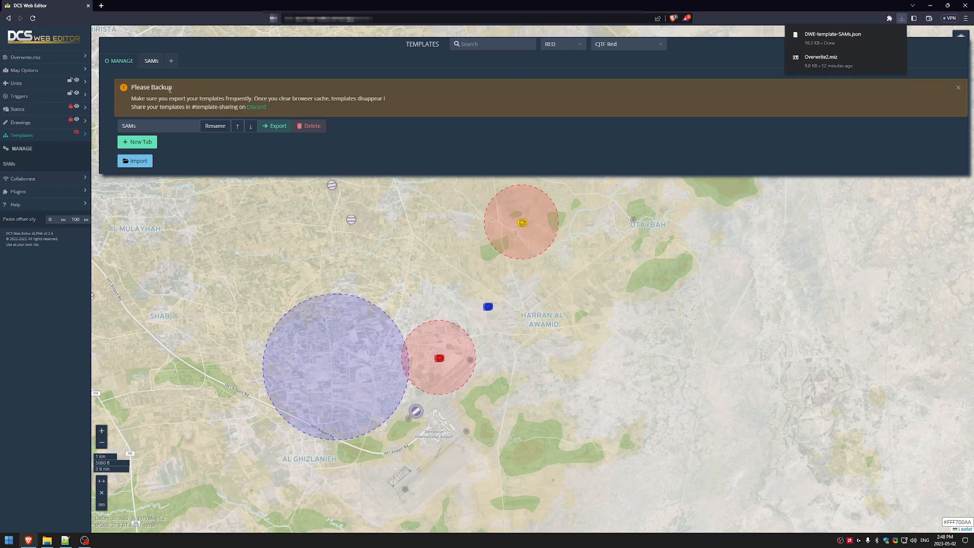
click(136, 161)
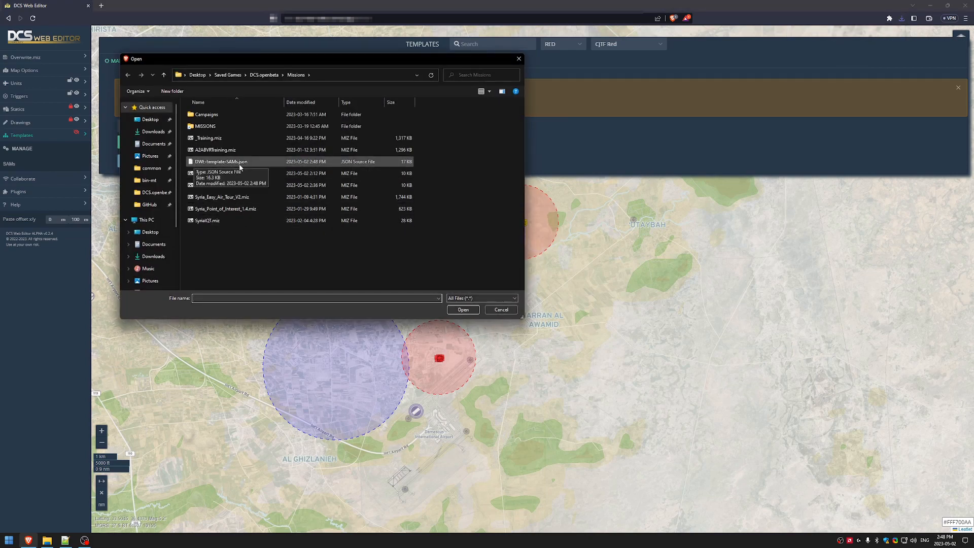
click(195, 163)
click(507, 311)
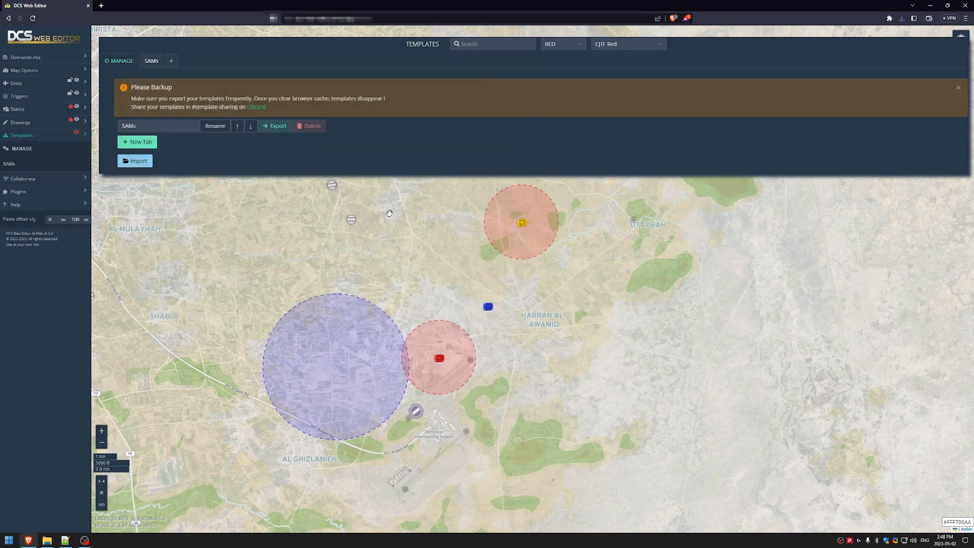
Return from the template manager to the SAMs template category.
drag(399, 224, 436, 240)
click(23, 165)
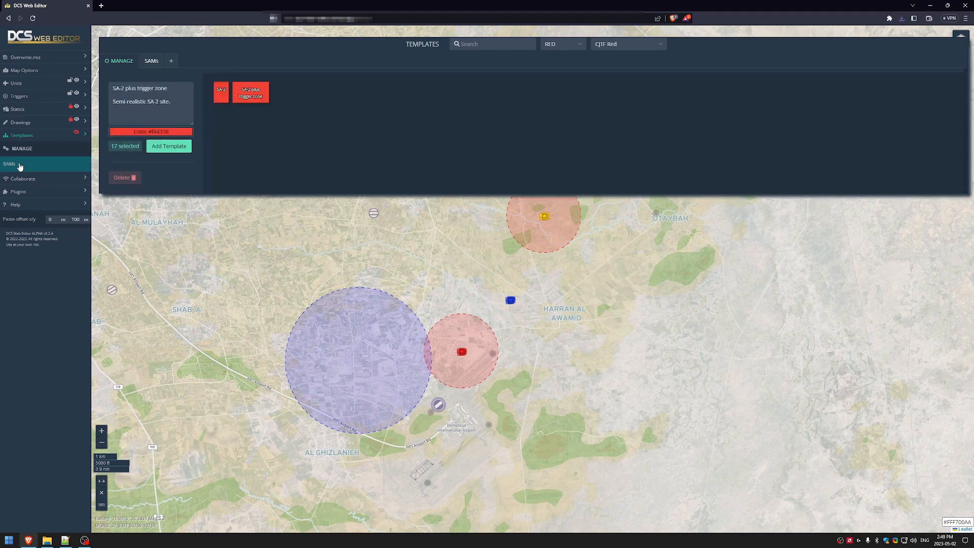
Close the templates and look through the collaboration, plugin and help options.
click(29, 137)
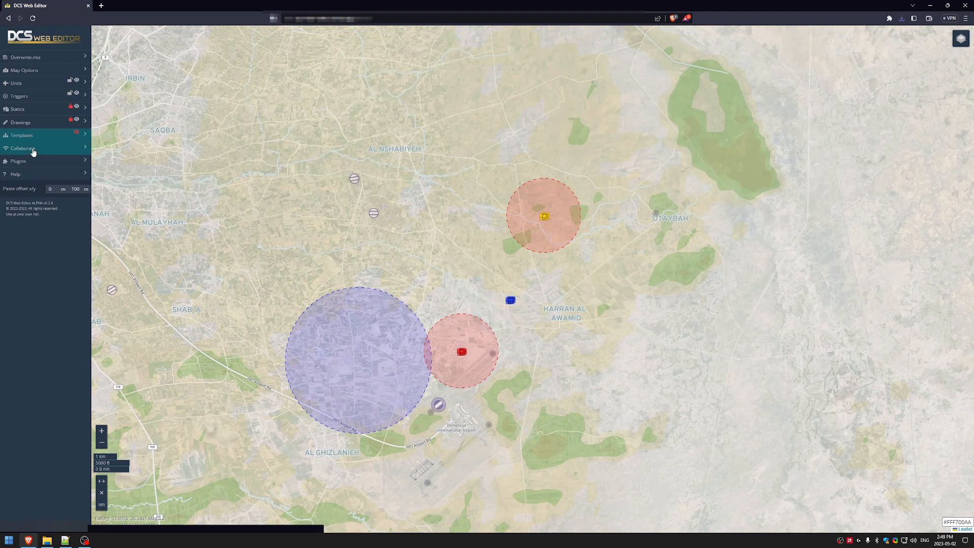
click(33, 150)
click(33, 151)
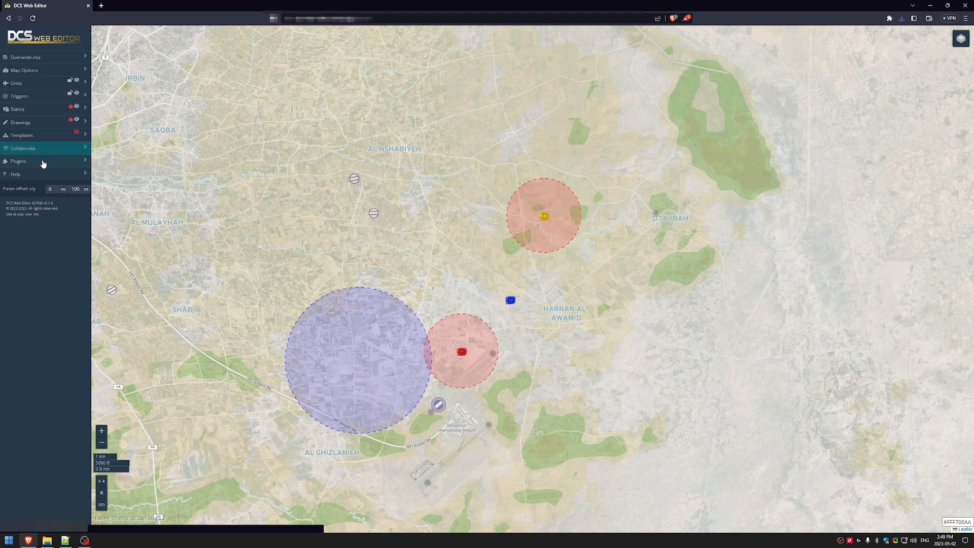
click(39, 162)
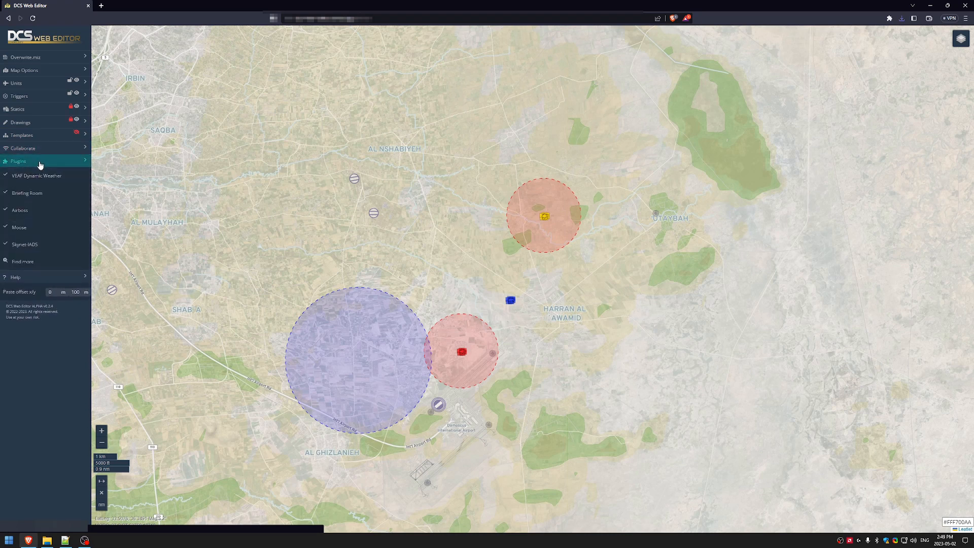
click(40, 164)
click(36, 176)
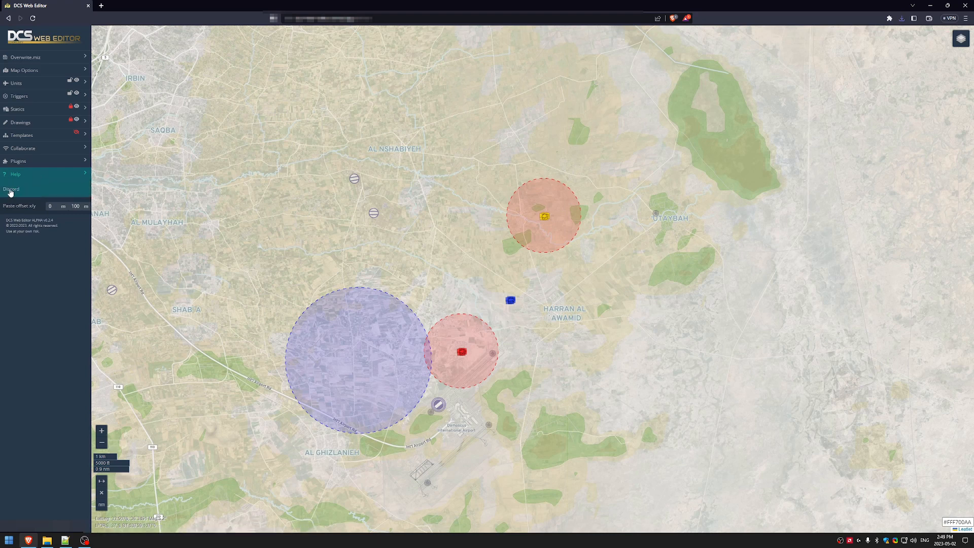
click(31, 174)
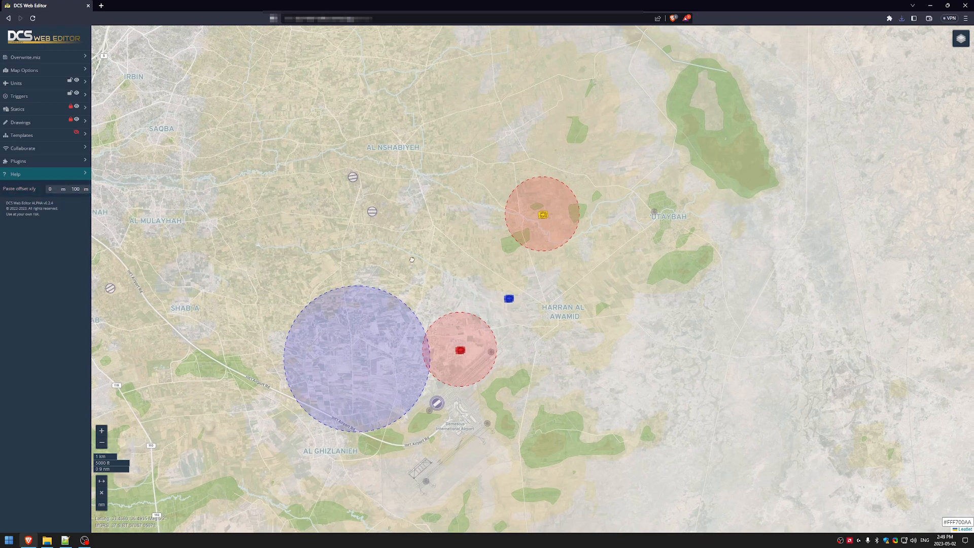
Duplicate the whole blue SA-2 site west of Harran al Awamid with a 100 m offset and move the copy to the northeast.
drag(513, 303, 423, 211)
scroll(423, 211, up, 3)
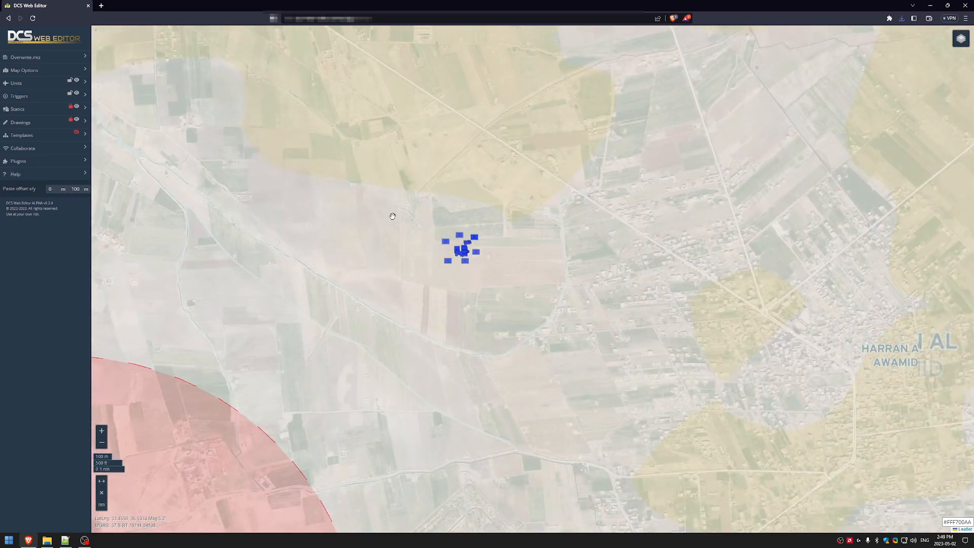
shift+drag(386, 197, 548, 307)
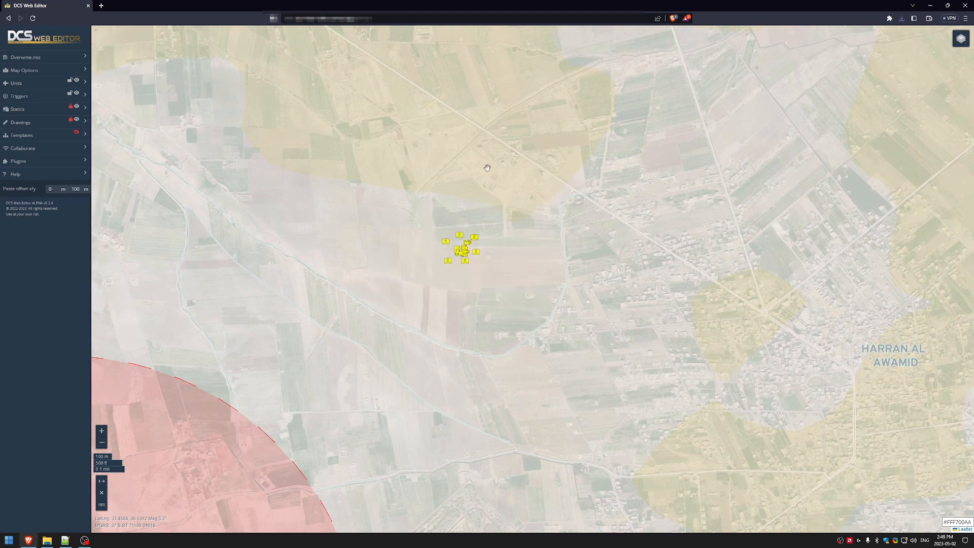
key(ctrl+c)
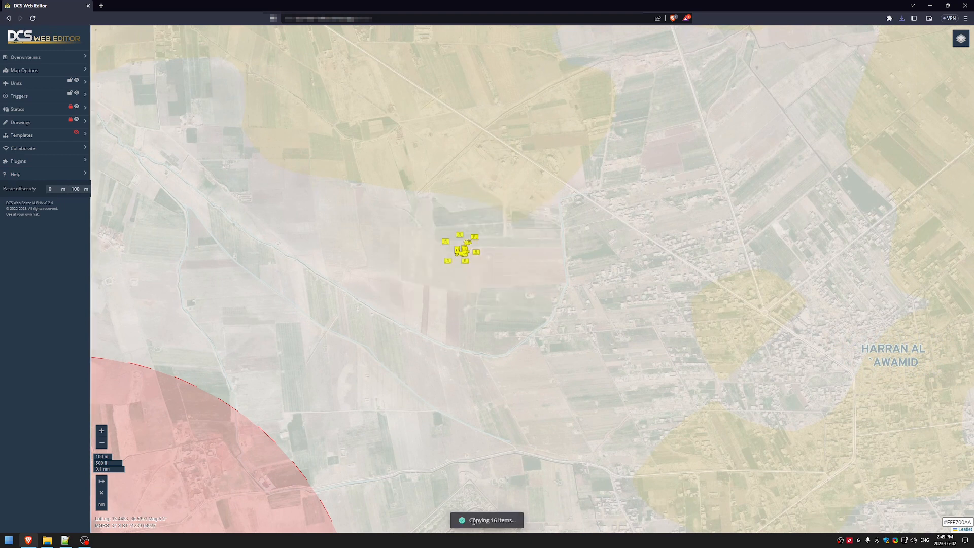
key(Up)
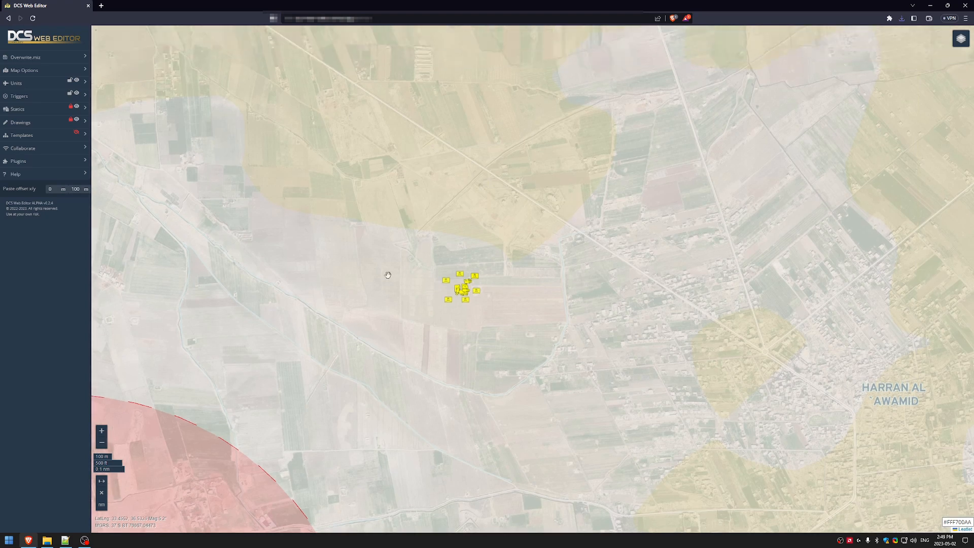
key(ctrl+v)
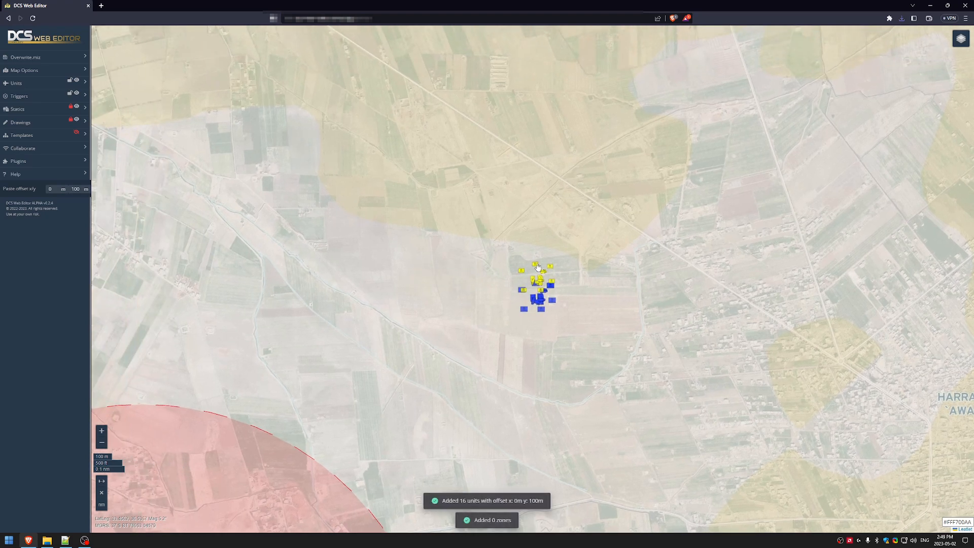
scroll(538, 267, up, 1)
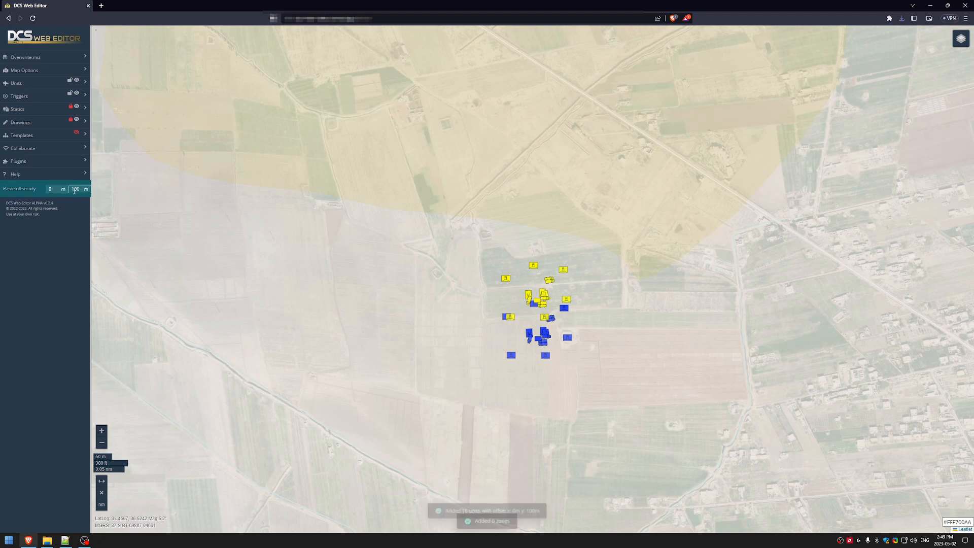
scroll(292, 287, down, 1)
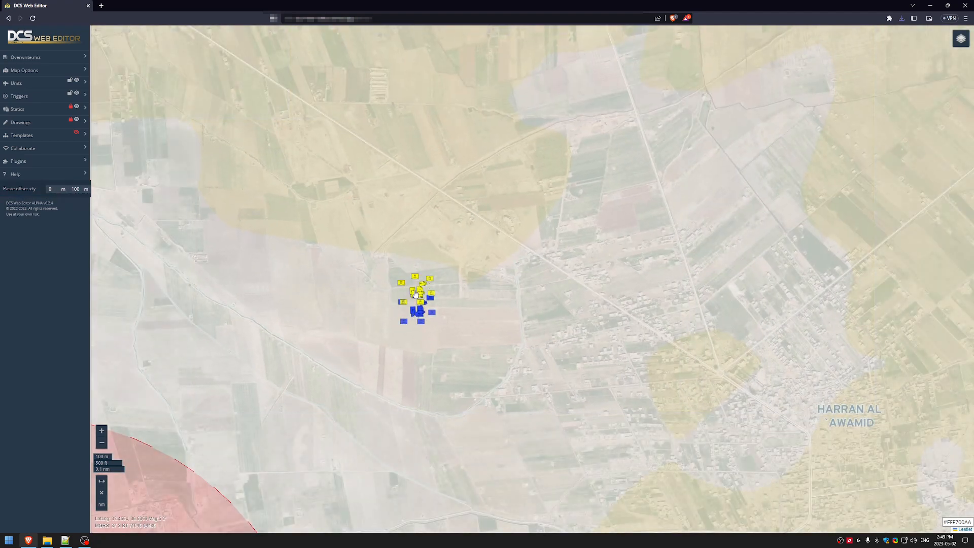
drag(417, 281, 584, 170)
Set the paste y offset to 400 m and paste another copy of the blue SA-2 site.
click(74, 190)
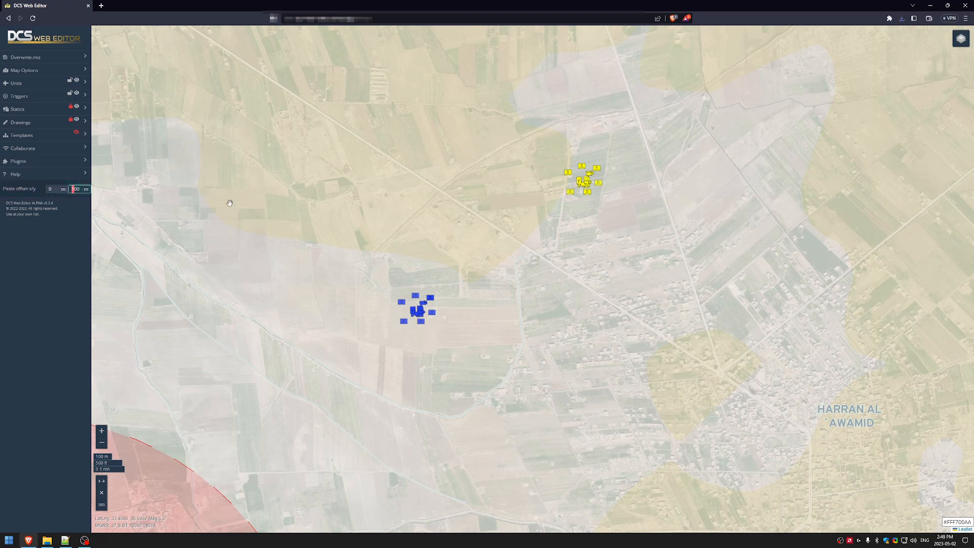
click(407, 273)
click(373, 286)
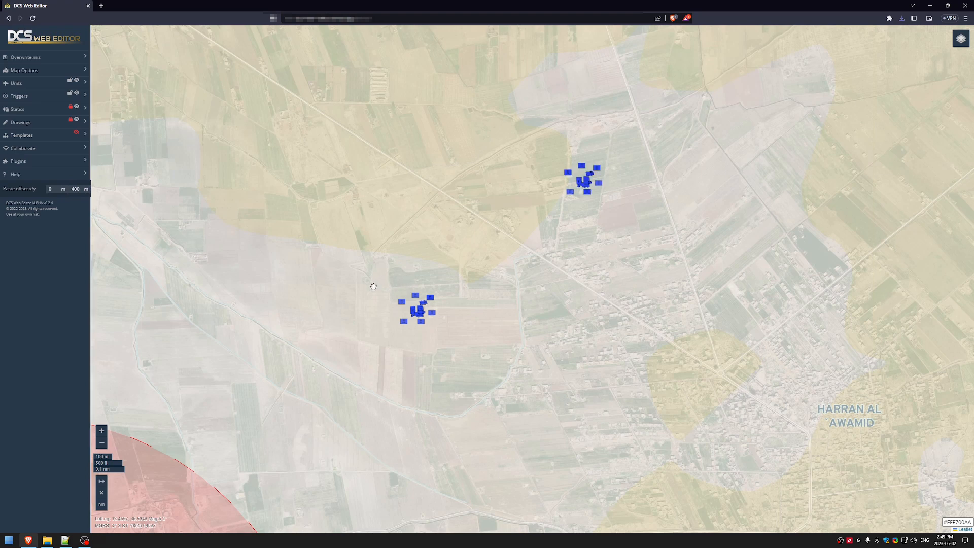
key(ctrl+v)
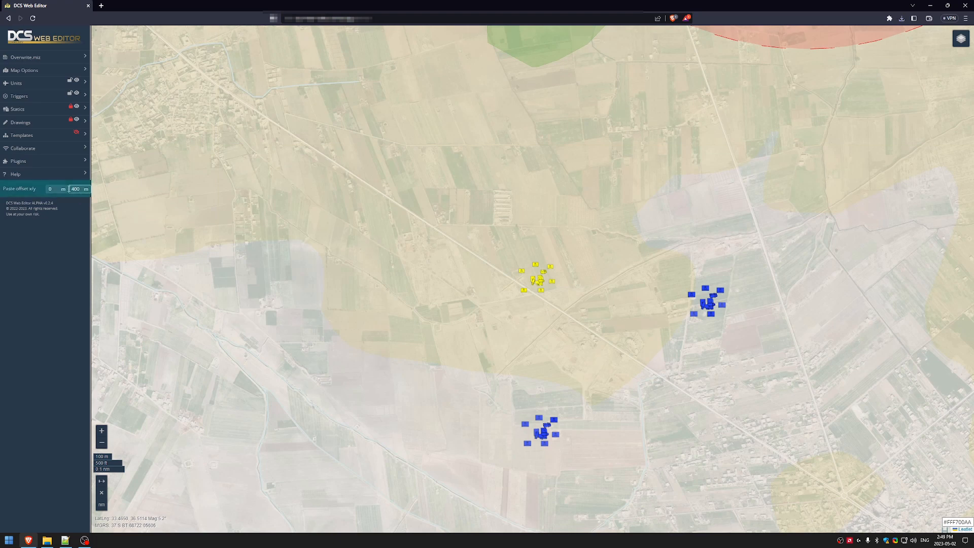
click(52, 190)
scroll(304, 236, down, 3)
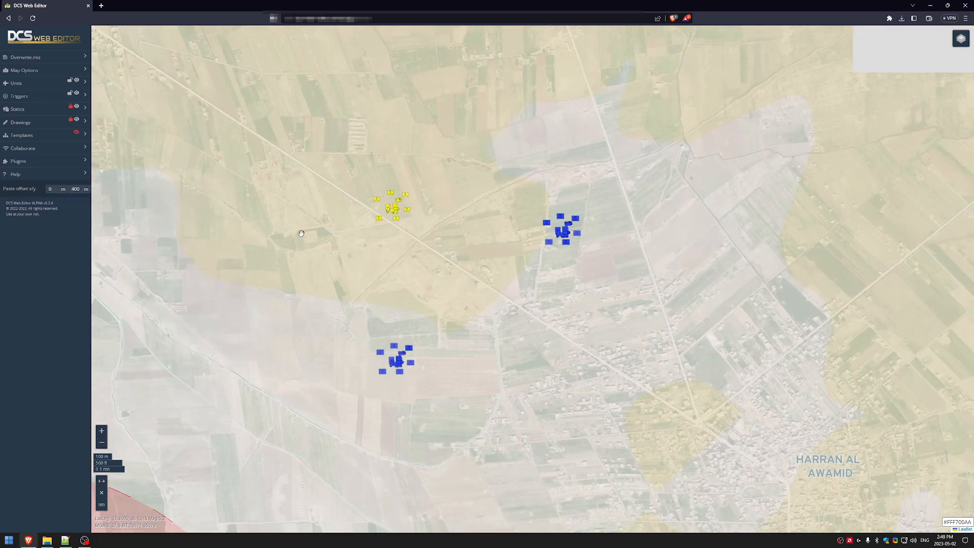
drag(297, 239, 456, 268)
scroll(357, 222, down, 2)
scroll(457, 267, down, 1)
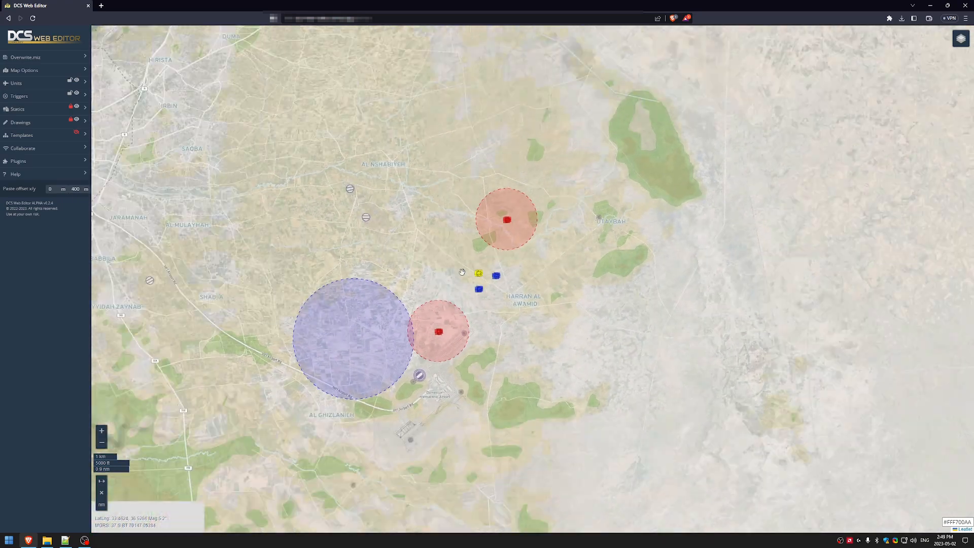
scroll(519, 277, down, 2)
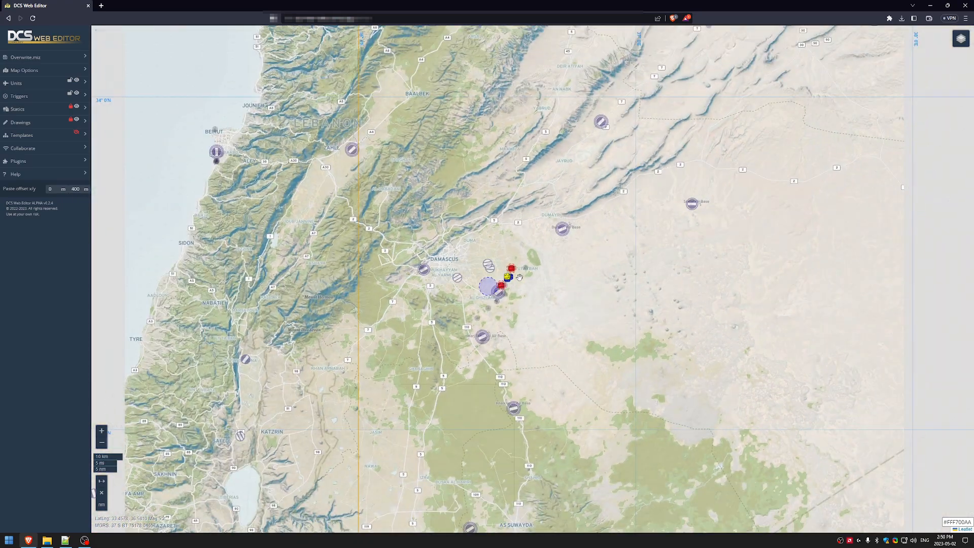
scroll(515, 277, up, 2)
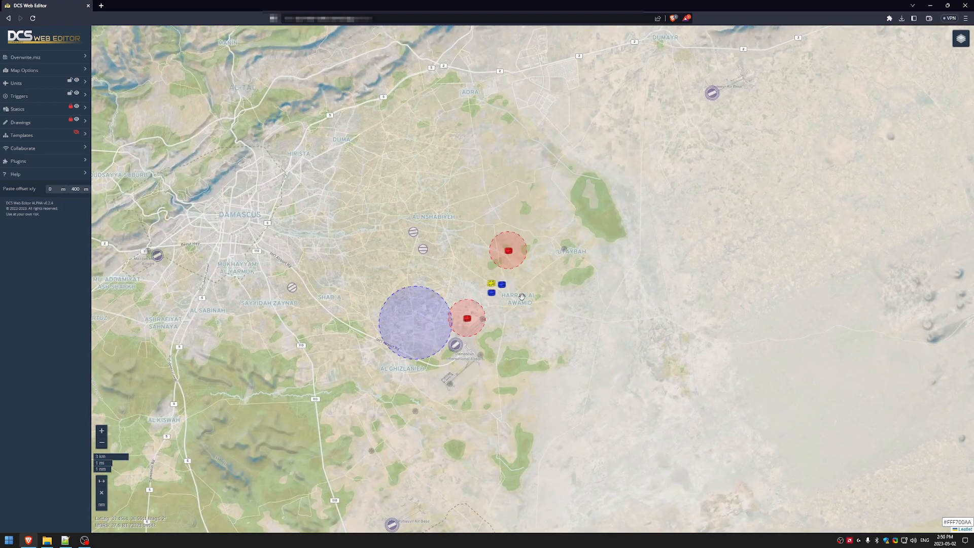
drag(535, 311, 532, 295)
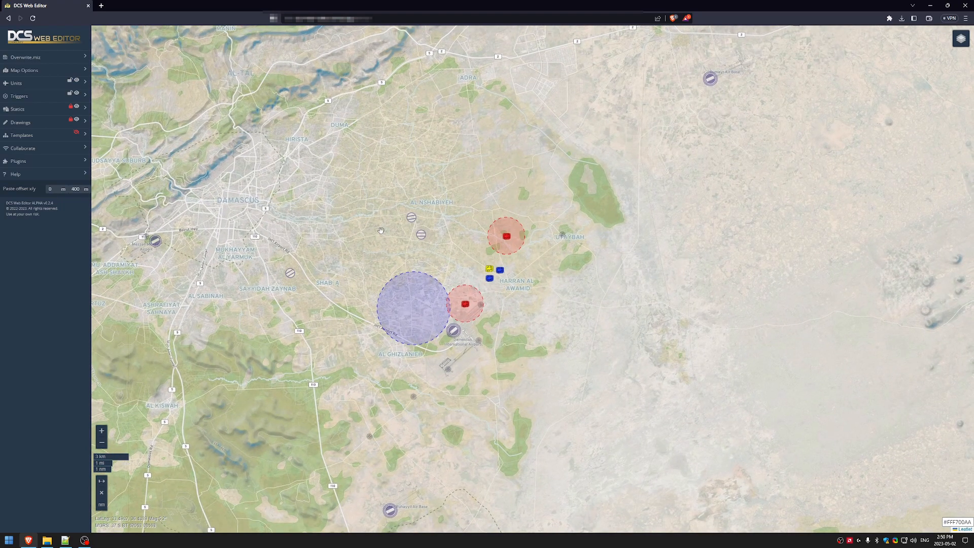
drag(381, 231, 408, 234)
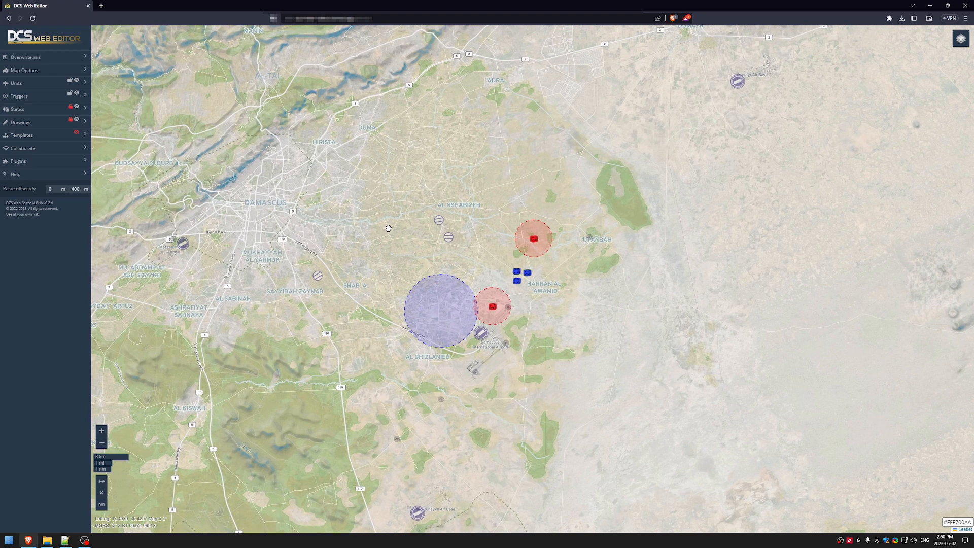
Expand the Overwrite.miz options to reach the theatre setting, keeping the map options collapsed.
click(42, 71)
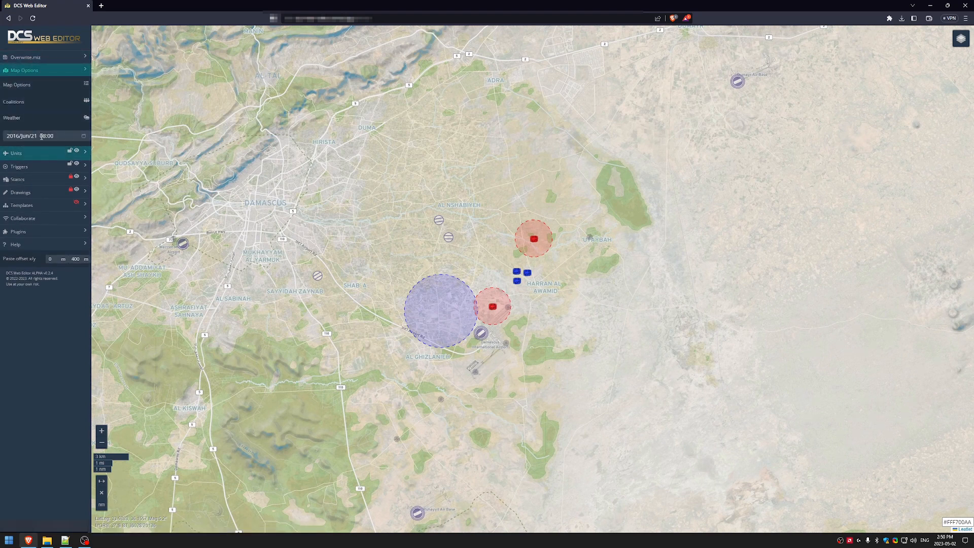
click(44, 59)
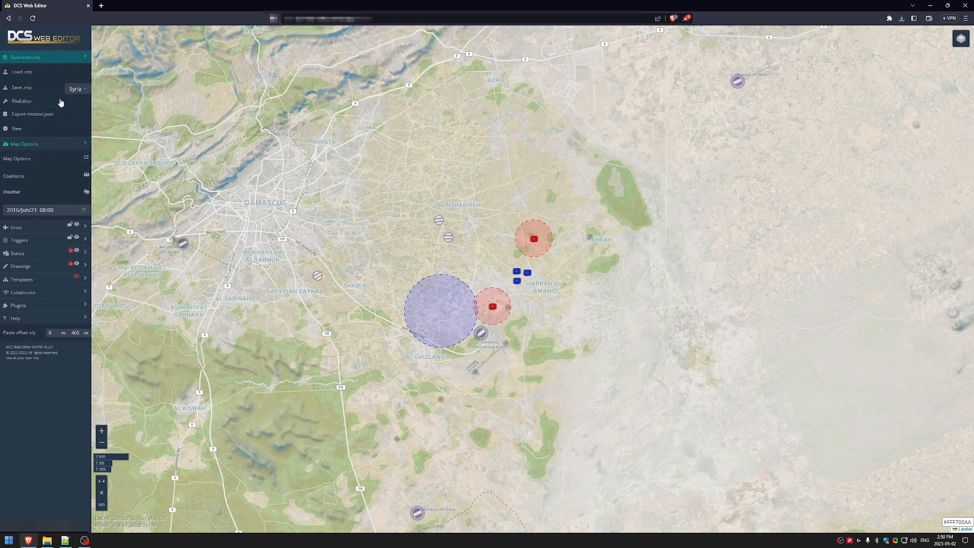
click(52, 144)
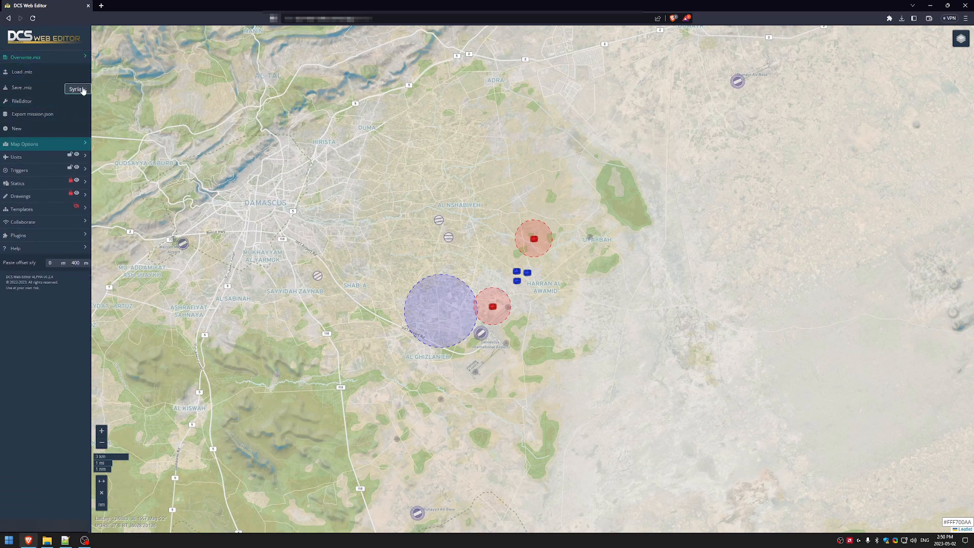
Examine the theatre boundaries on the map, including Caucasus, Syria, Sinai and Persian Gulf, relative to the placed units.
scroll(591, 280, down, 1)
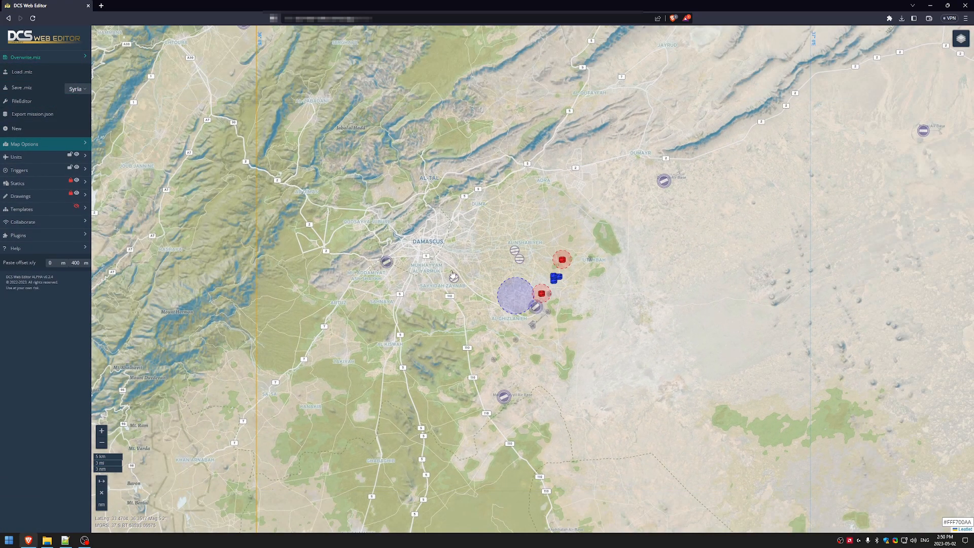
scroll(450, 272, down, 1)
scroll(414, 282, down, 3)
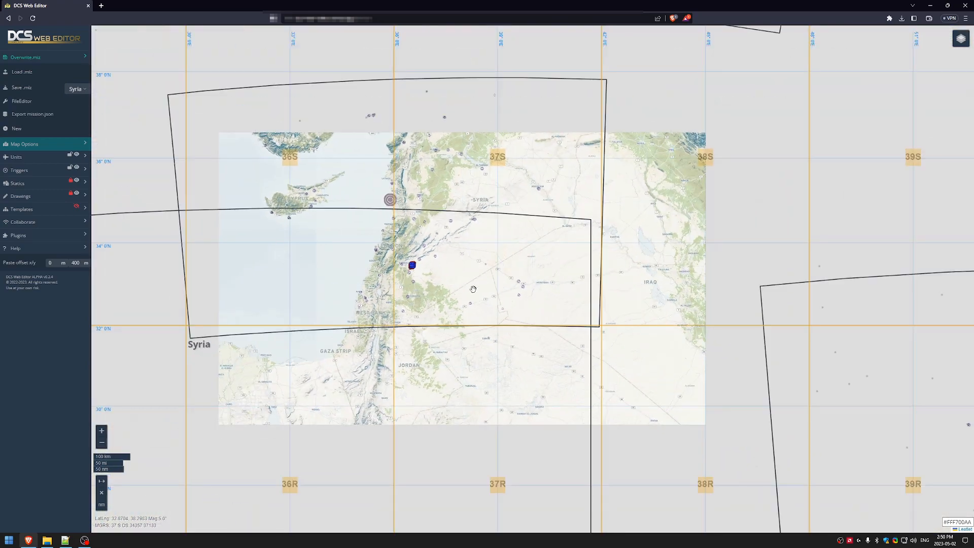
drag(473, 288, 423, 151)
scroll(354, 241, down, 2)
scroll(367, 236, up, 1)
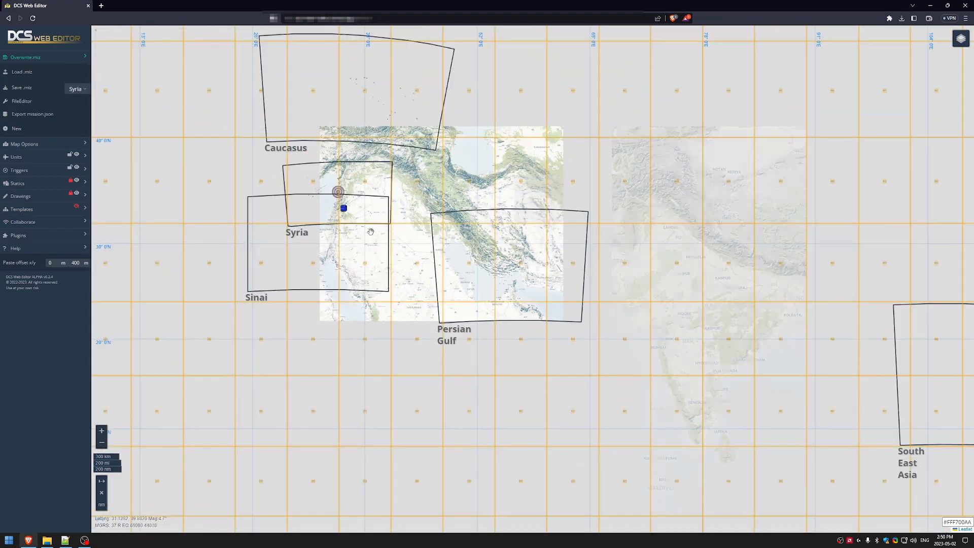
drag(331, 164, 417, 256)
scroll(376, 232, up, 1)
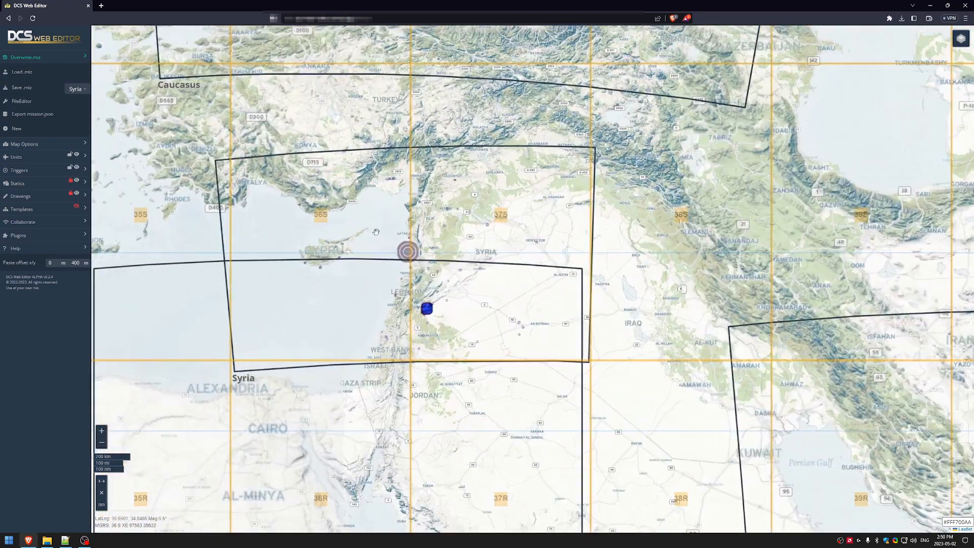
scroll(362, 220, up, 1)
drag(477, 430, 401, 272)
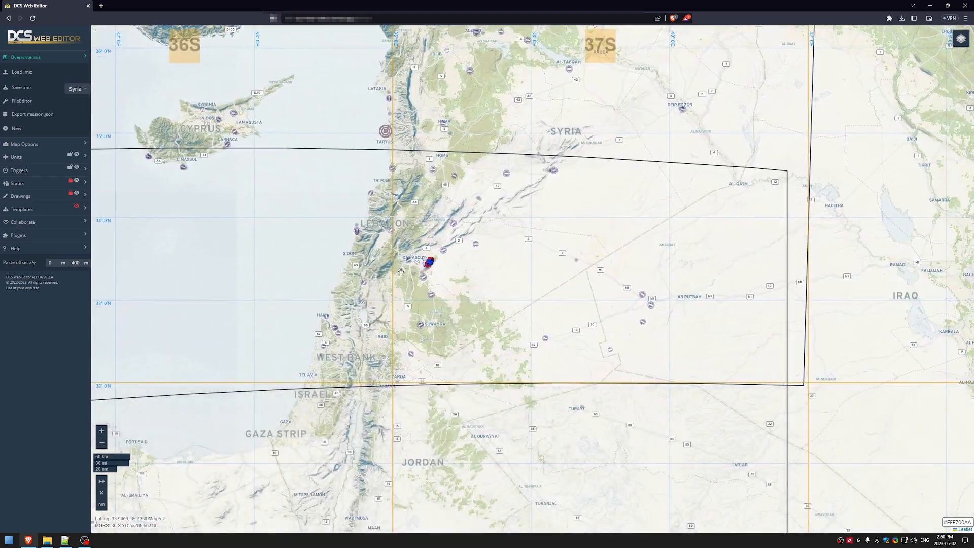
scroll(325, 224, down, 2)
drag(277, 217, 227, 197)
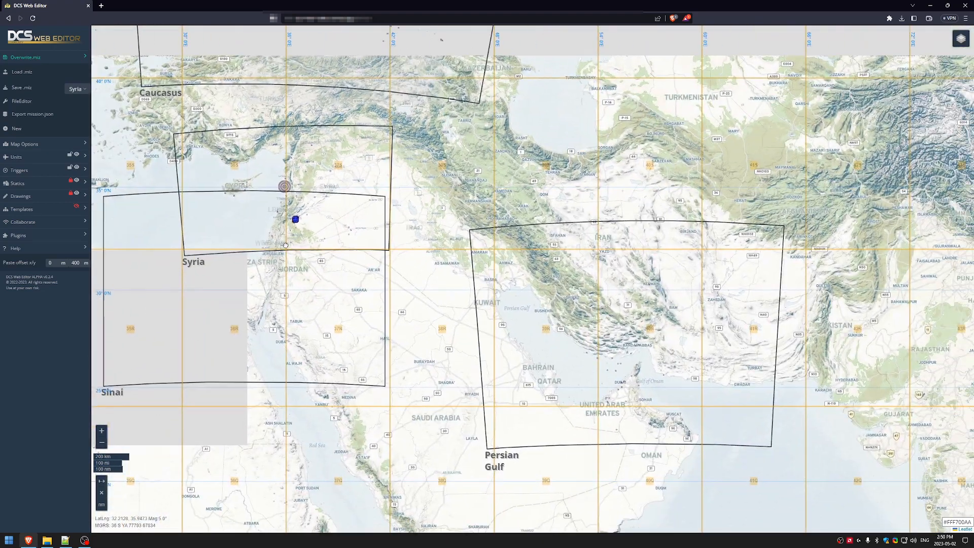
Change the mission's theatre to Persian Gulf and move the units from the Damascus area into the United Arab Emirates, southeast of Dubai.
click(76, 89)
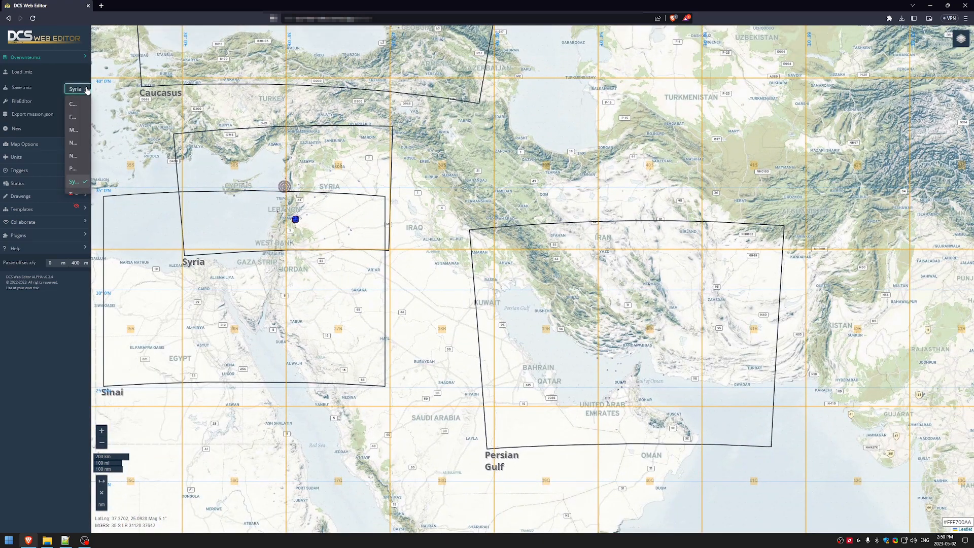
click(74, 169)
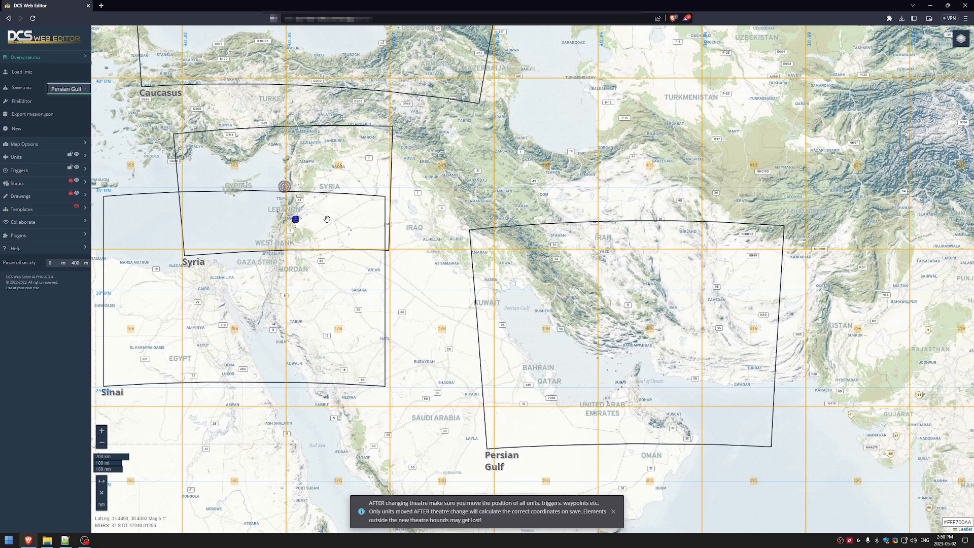
drag(215, 165, 200, 159)
scroll(256, 172, up, 1)
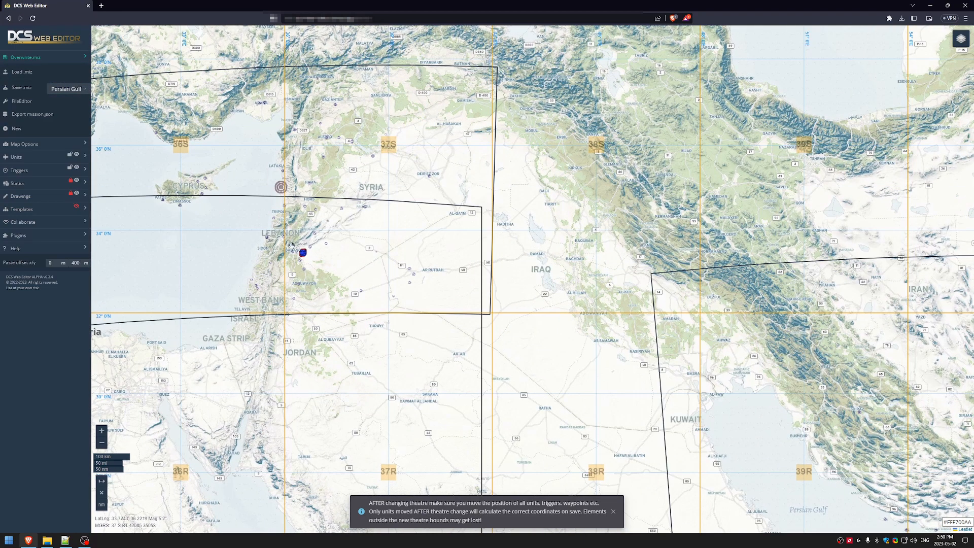
drag(358, 282, 273, 221)
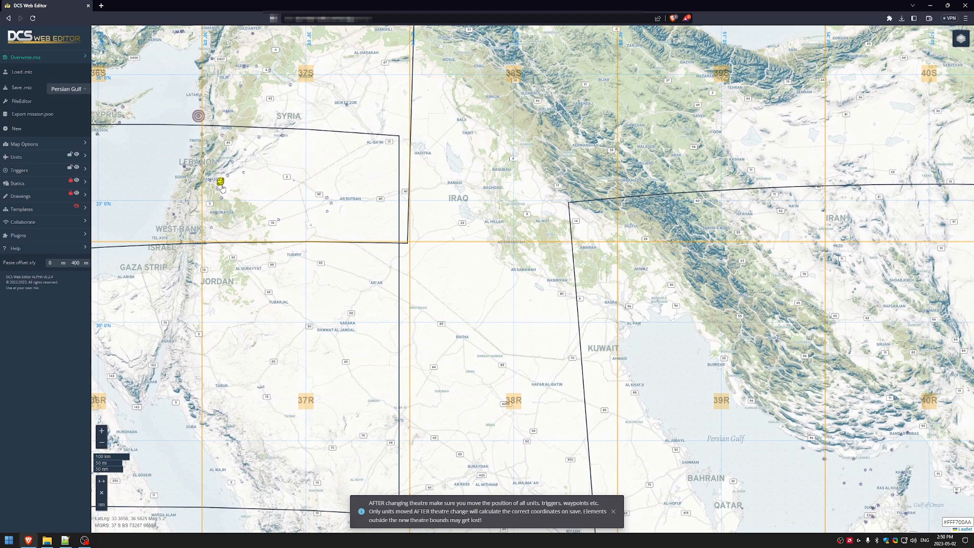
mouse_move(221, 184)
mouse_down()
mouse_move(693, 400)
mouse_move(881, 522)
mouse_move(505, 273)
mouse_up()
scroll(468, 281, up, 2)
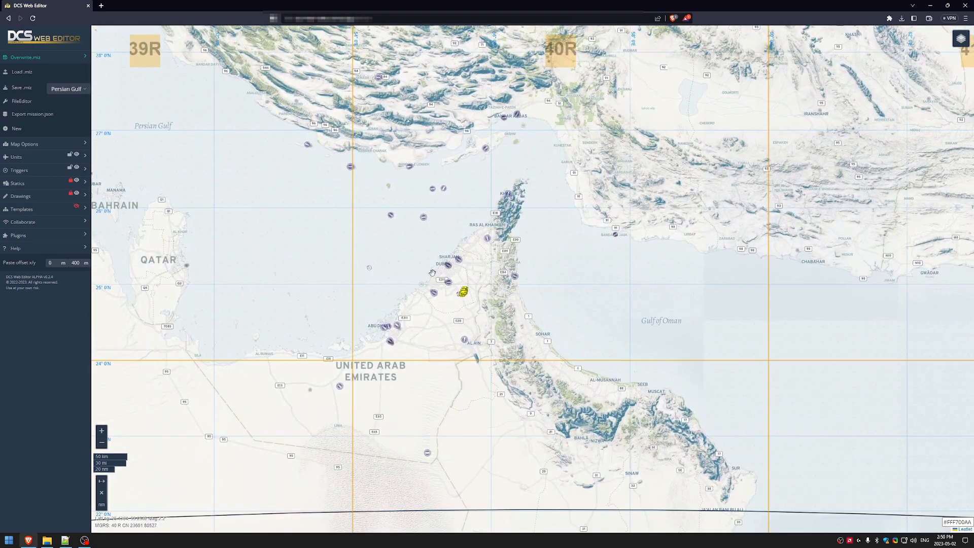
Move the selected units from the desert southeast of Dubai onto the Dubai area at the coast.
scroll(468, 281, up, 1)
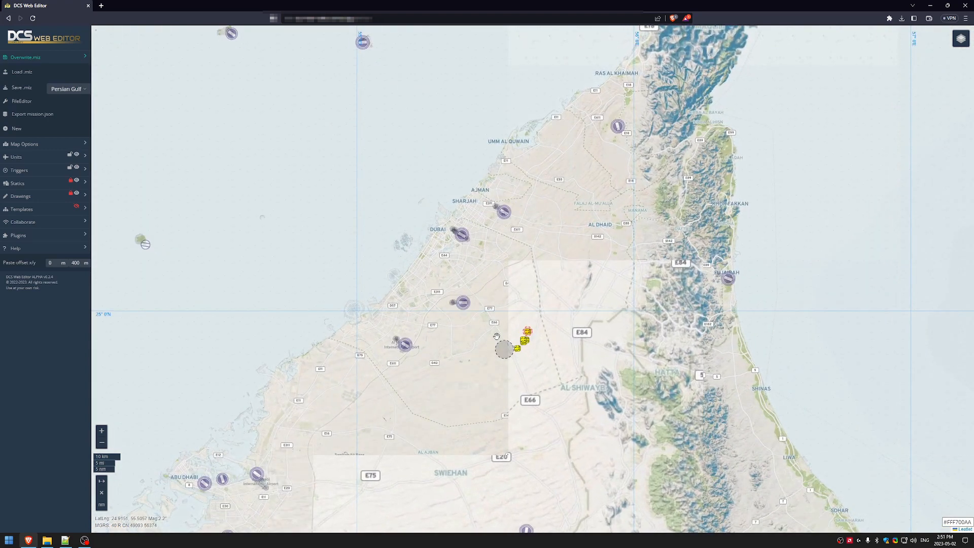
drag(516, 352, 455, 243)
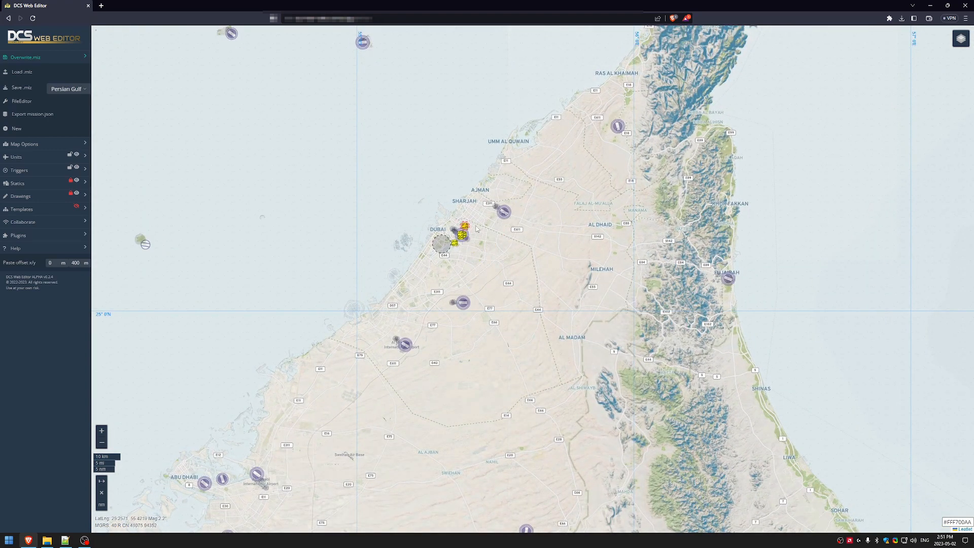
scroll(465, 212, up, 1)
scroll(485, 265, down, 1)
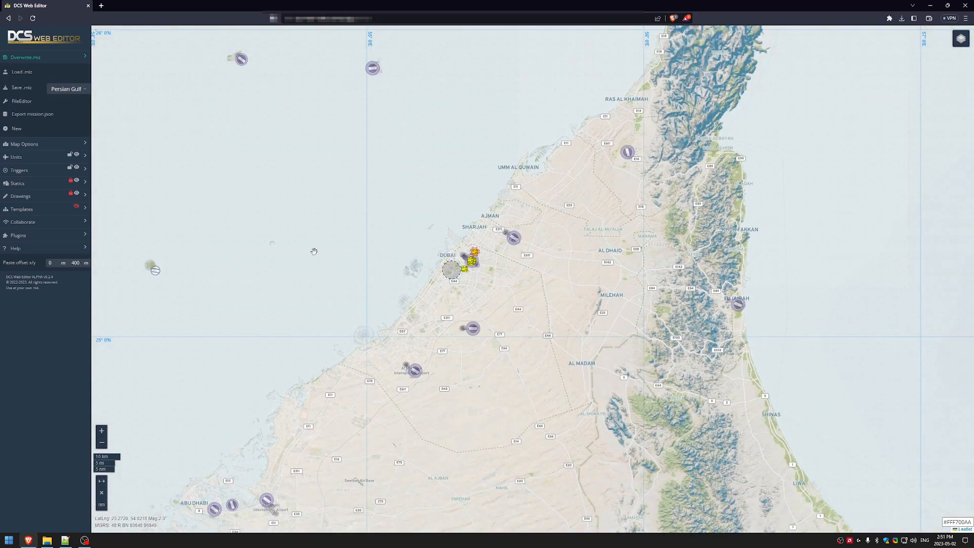
Save the mission as Overwrite2.miz in the Missions folder, replacing the existing file of that name.
click(20, 89)
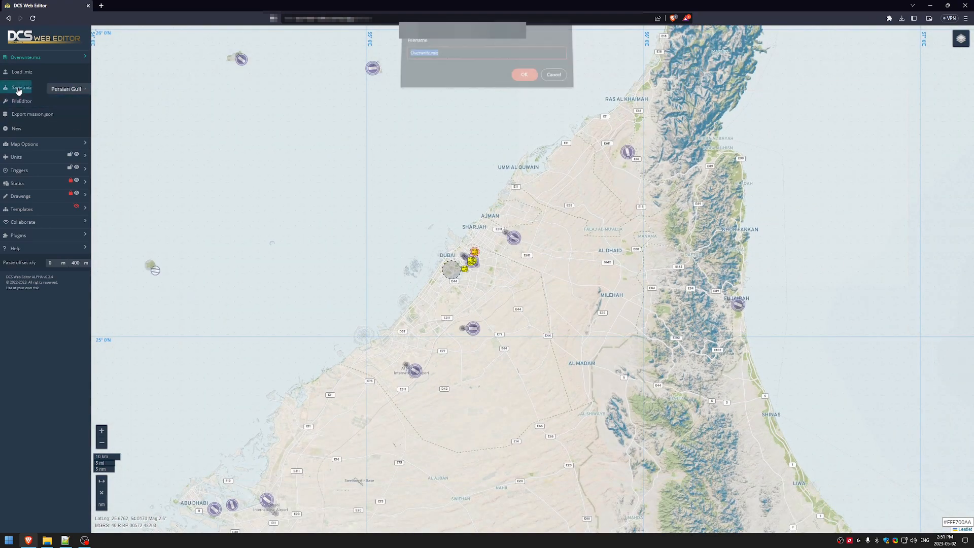
click(432, 61)
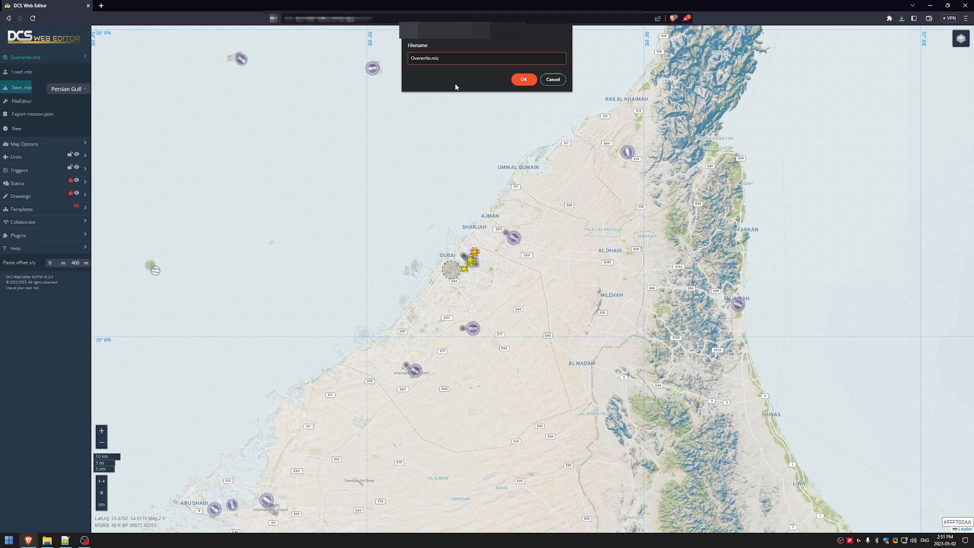
text(2)
click(527, 79)
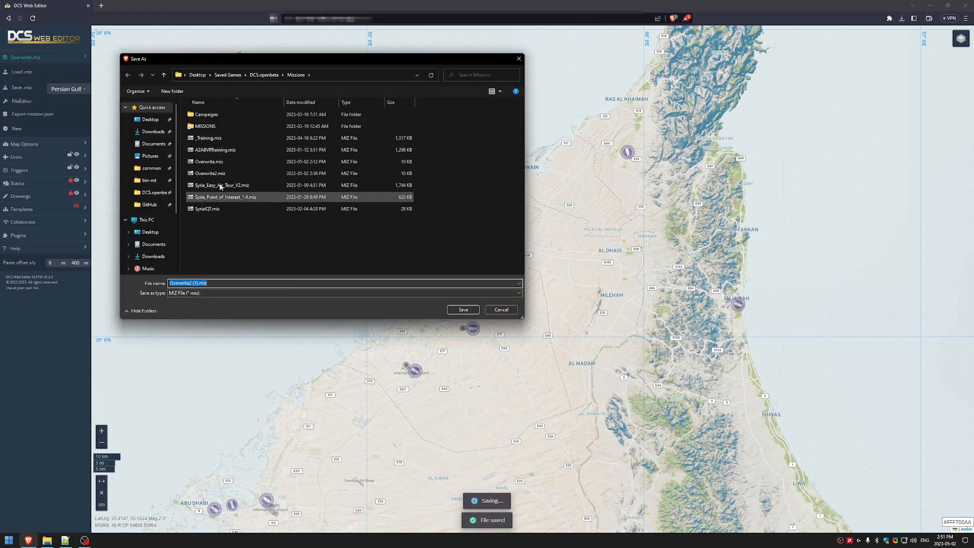
click(245, 173)
click(463, 310)
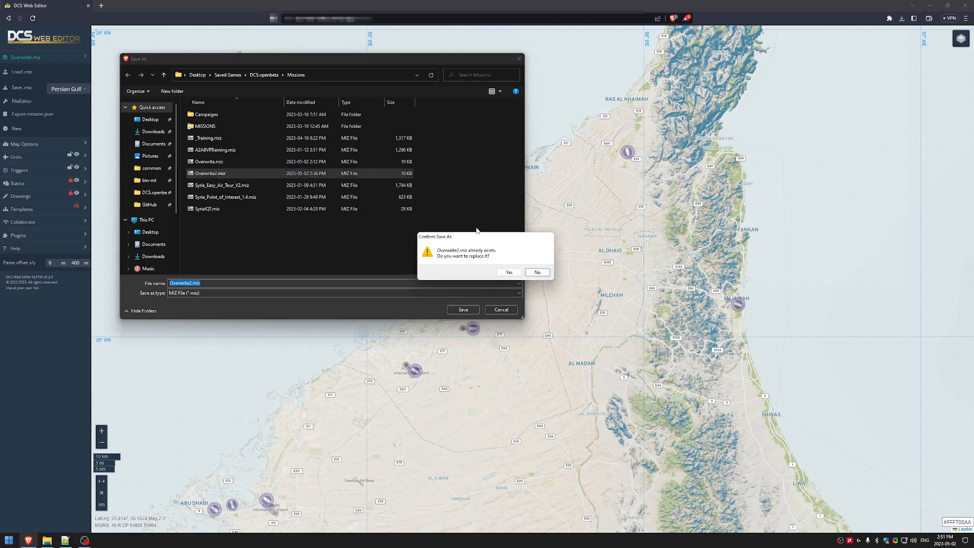
click(504, 273)
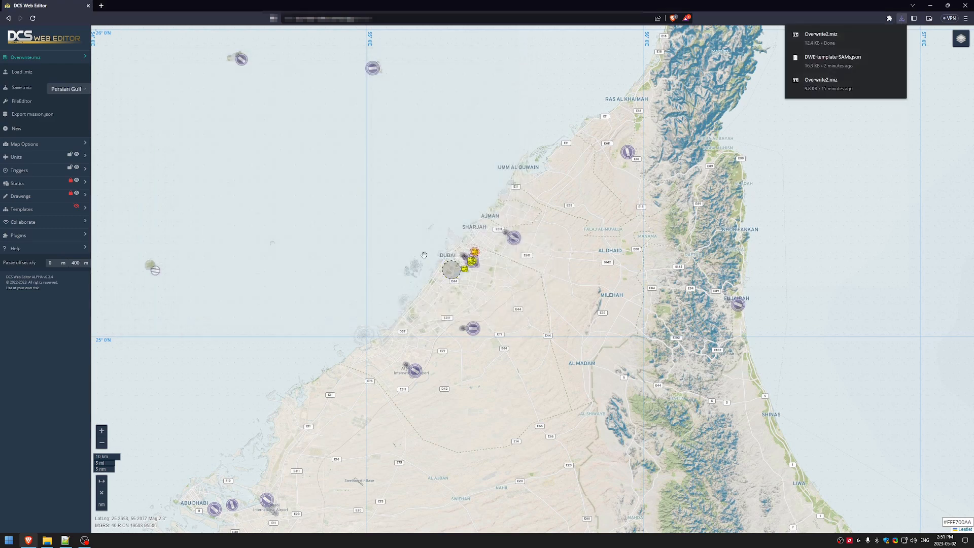
scroll(443, 294, down, 1)
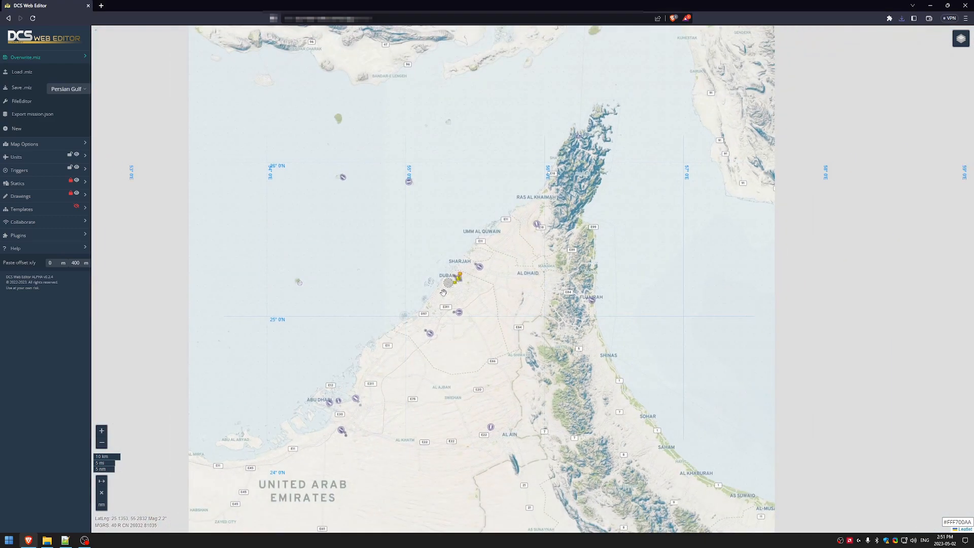
scroll(443, 292, up, 1)
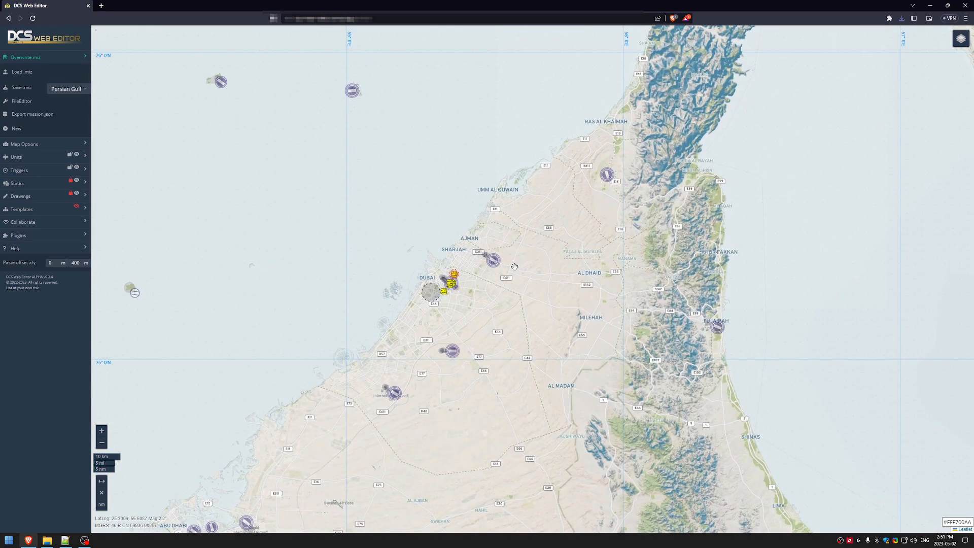
scroll(514, 267, down, 1)
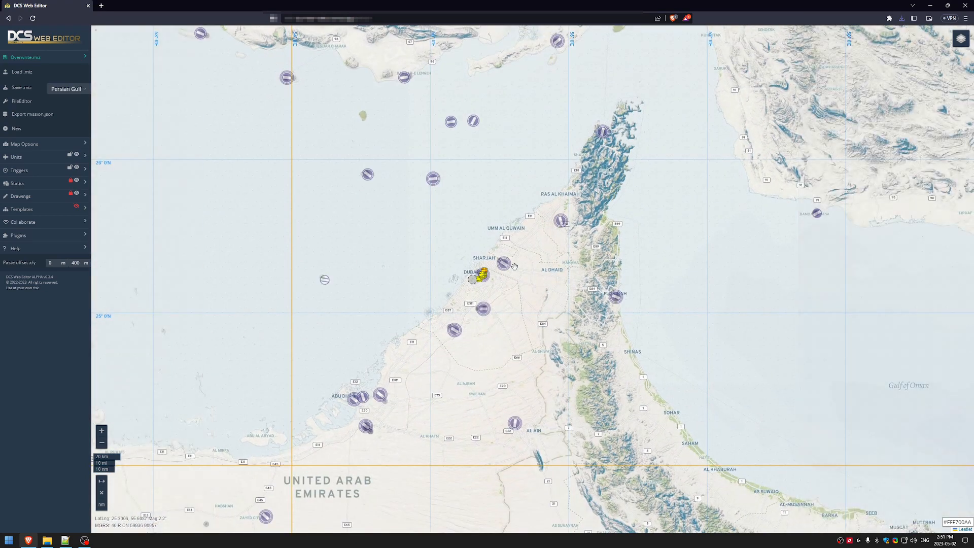